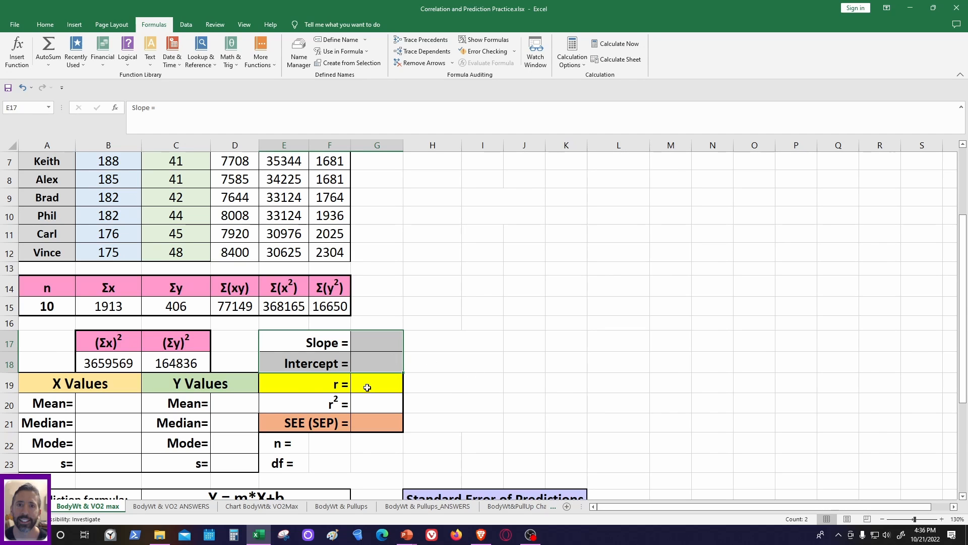
- Review the slope, intercept, r, r² and SEE cells and the mean, median, mode and s cells for the X and Y values
{"action": "left_click_drag", "start_coordinate": [298, 384], "coordinate": [363, 383]}
{"action": "left_click_drag", "start_coordinate": [301, 407], "coordinate": [367, 403]}
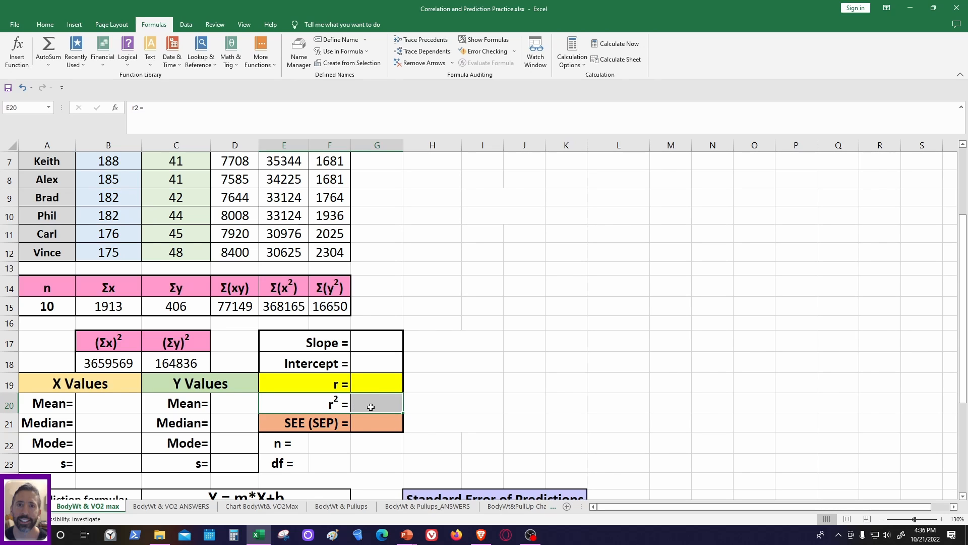
{"action": "left_click", "coordinate": [280, 424]}
{"action": "left_click", "coordinate": [279, 344]}
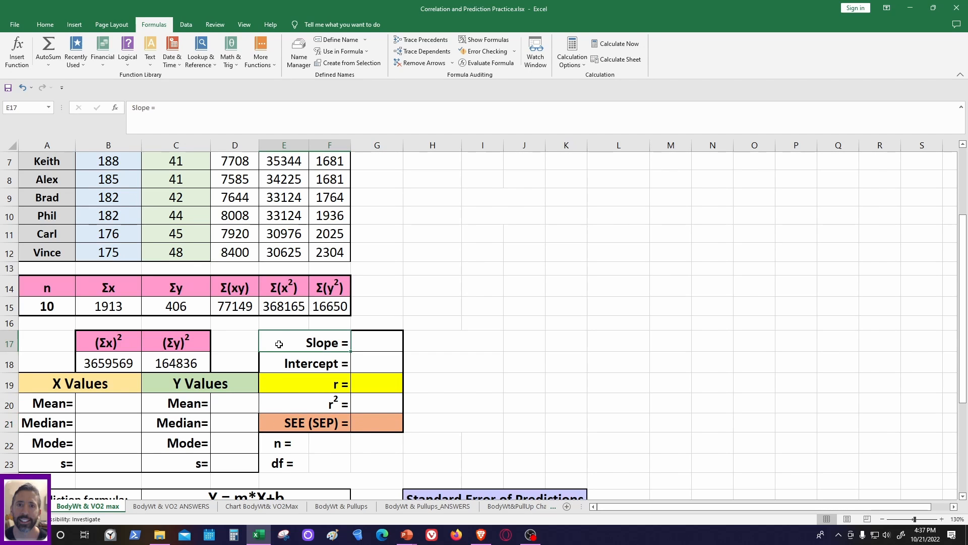
{"action": "left_click_drag", "start_coordinate": [279, 344], "coordinate": [368, 361]}
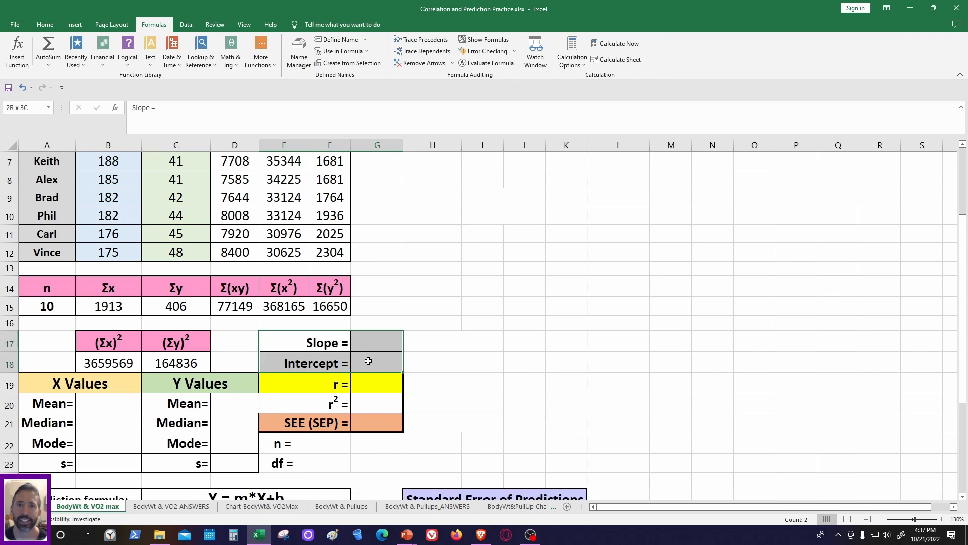
{"action": "left_click_drag", "start_coordinate": [304, 428], "coordinate": [368, 422]}
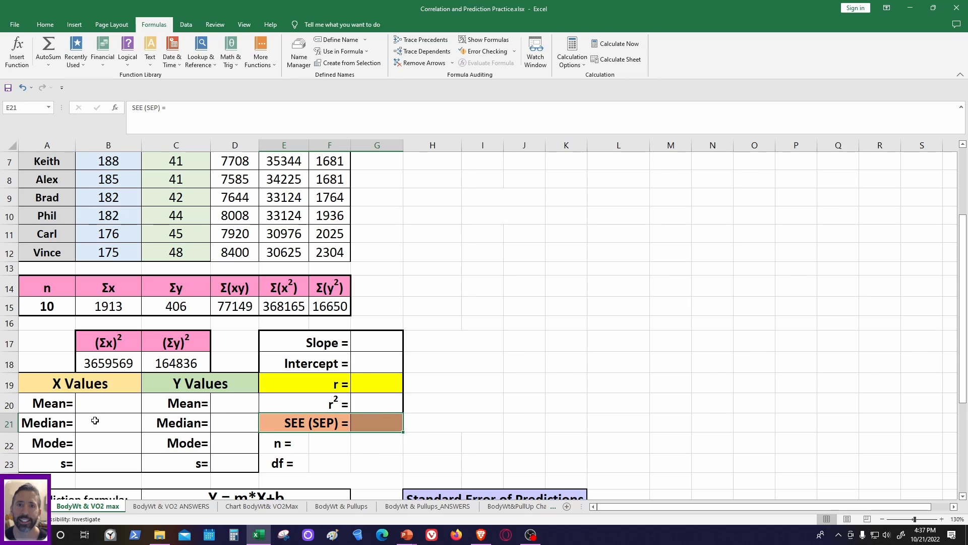
{"action": "left_click_drag", "start_coordinate": [87, 404], "coordinate": [226, 449]}
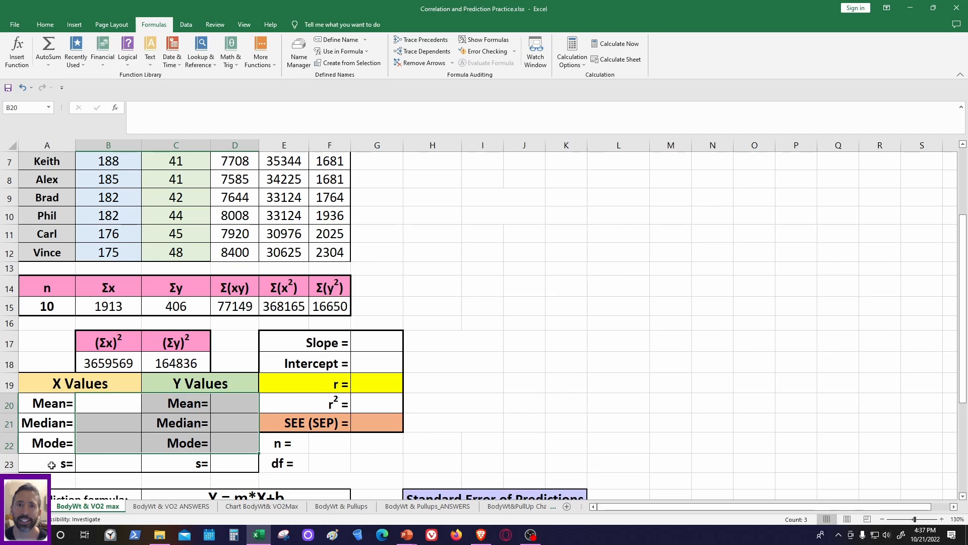
{"action": "left_click_drag", "start_coordinate": [51, 464], "coordinate": [231, 462]}
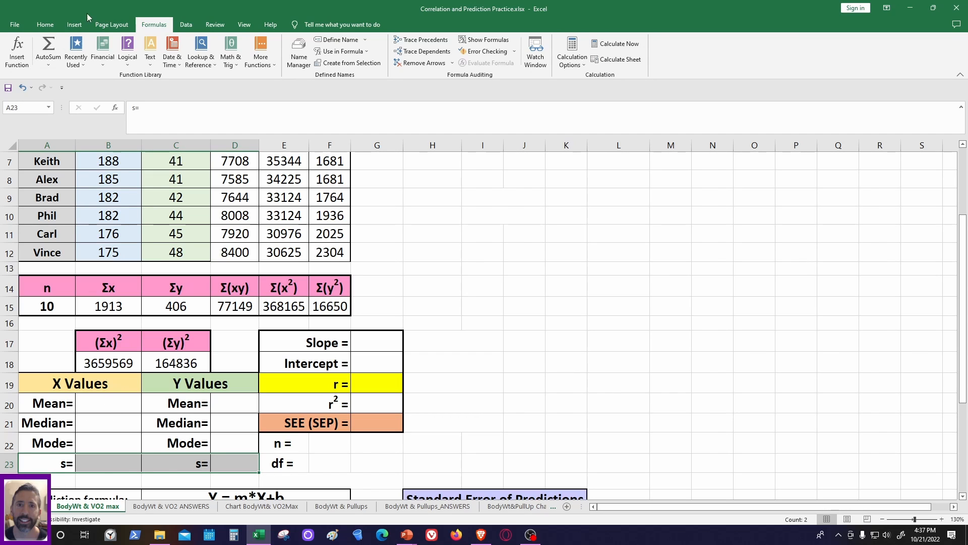
- Insert the AVERAGE function from the Statistical category in the X Values Mean cell, B20
{"action": "left_click", "coordinate": [101, 404]}
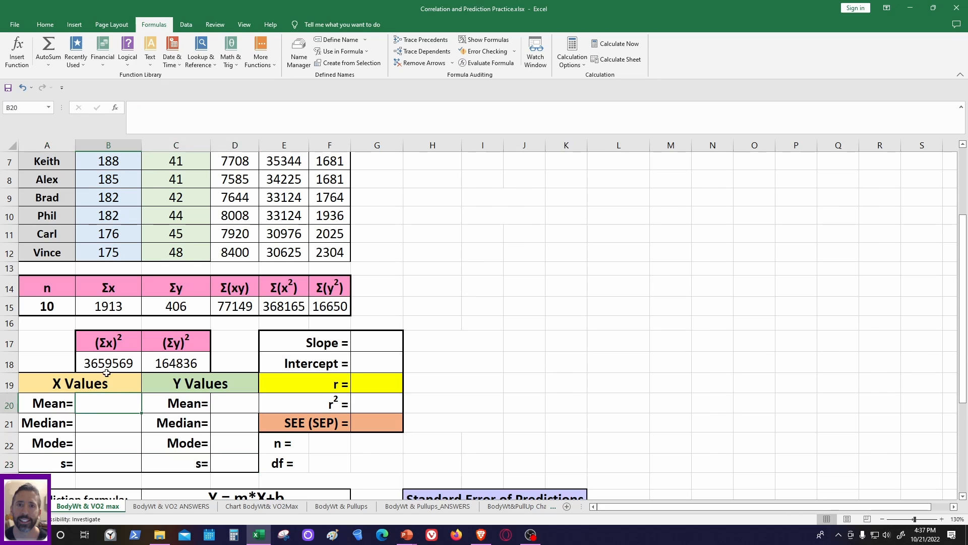
{"action": "left_click", "coordinate": [17, 51]}
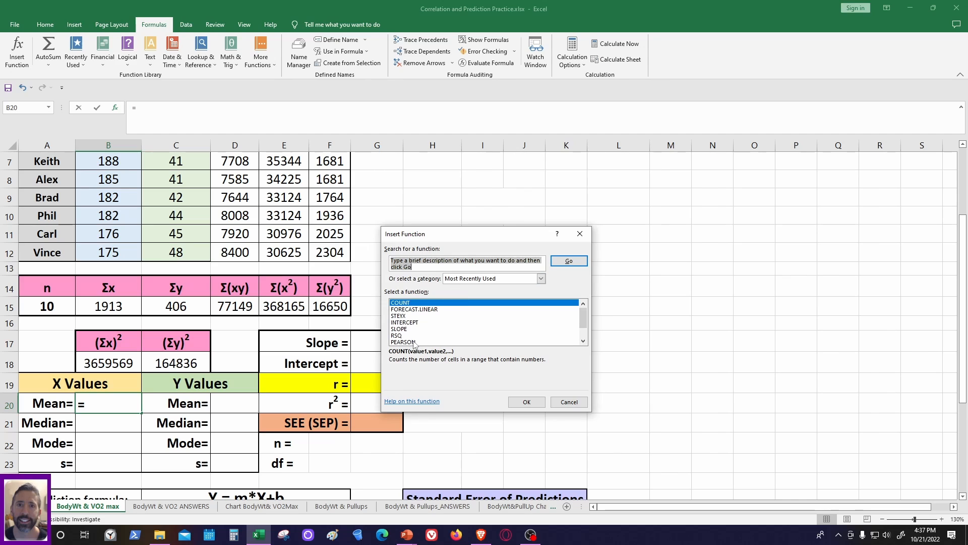
{"action": "left_click", "coordinate": [541, 278]}
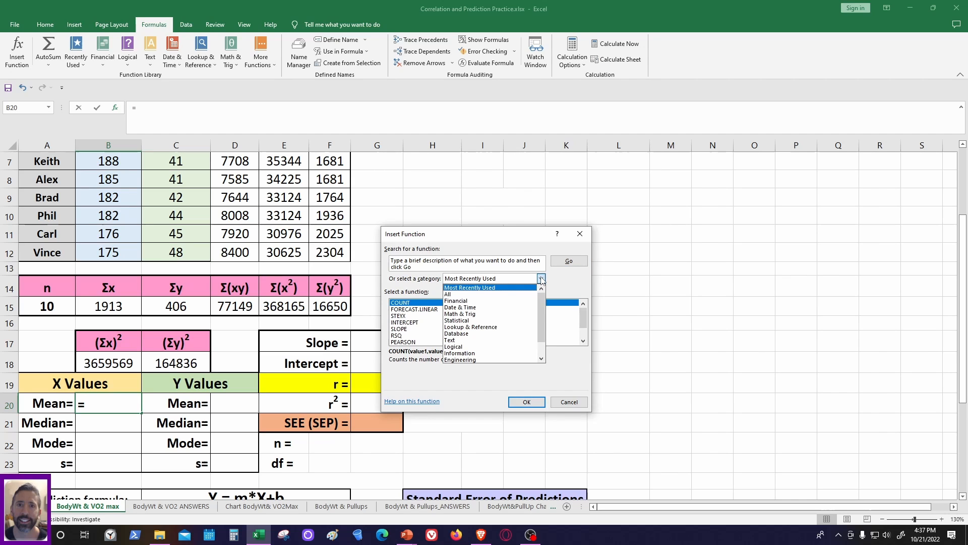
{"action": "left_click", "coordinate": [465, 321]}
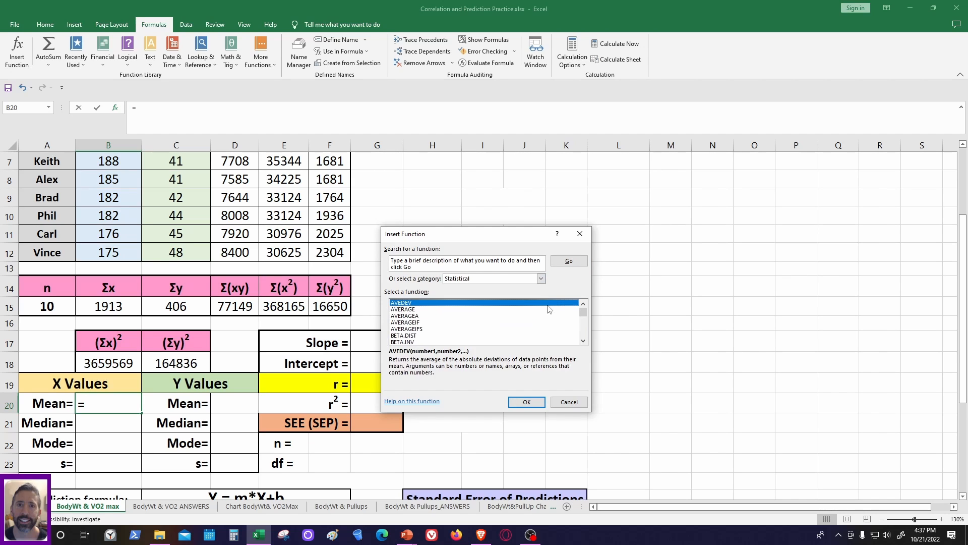
{"action": "left_click", "coordinate": [406, 309]}
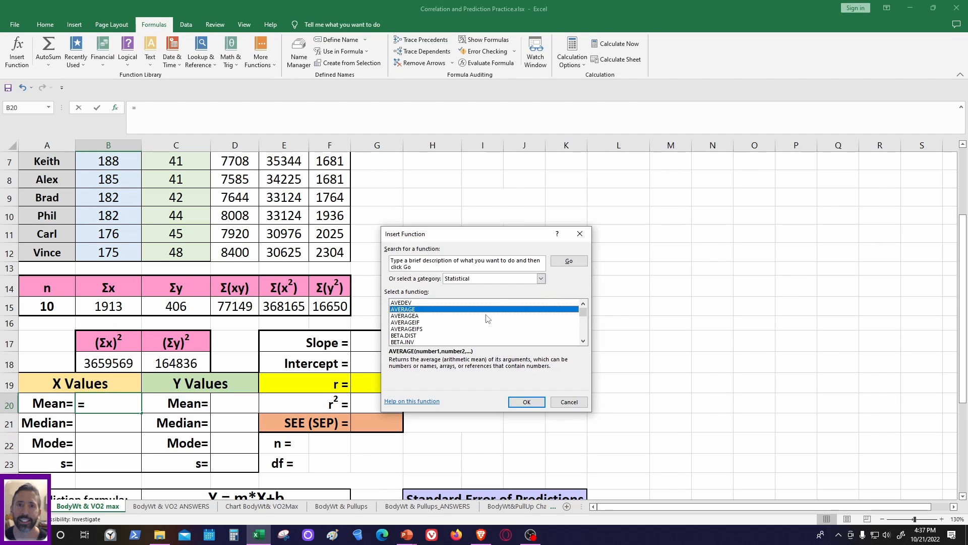
{"action": "left_click", "coordinate": [527, 401]}
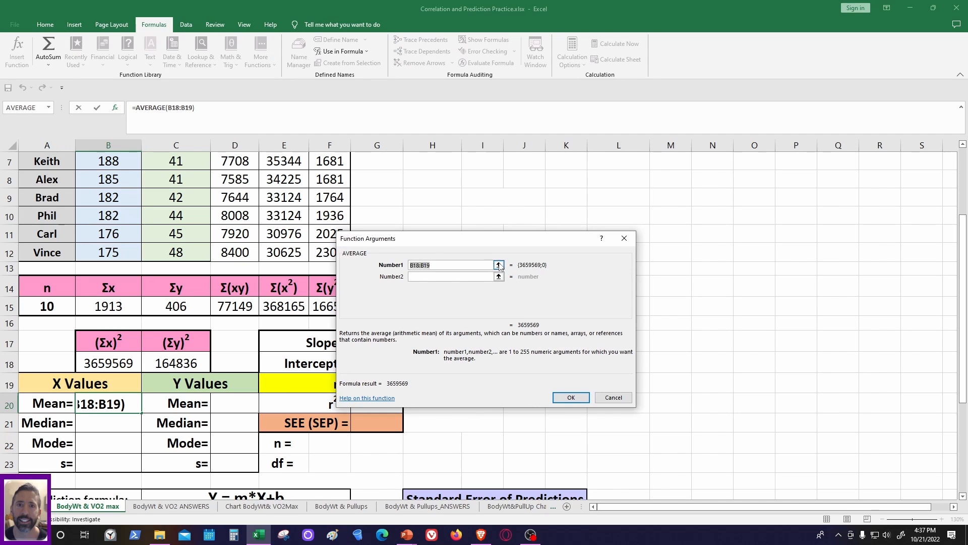
- Set the AVERAGE argument to the body weight range B3:B12 and complete the formula
{"action": "left_click", "coordinate": [498, 265]}
{"action": "scroll", "coordinate": [139, 382], "scroll_direction": "up", "scroll_amount": 2}
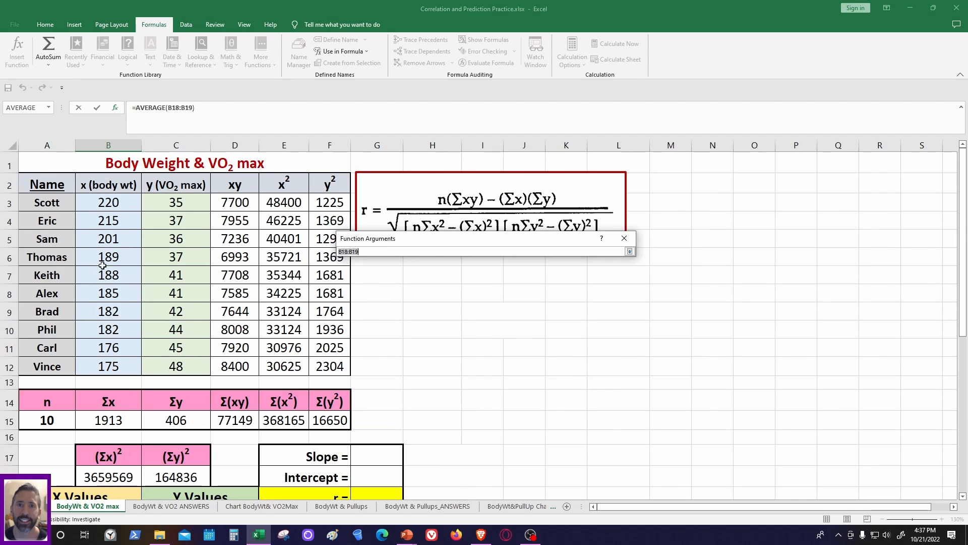
{"action": "left_click_drag", "start_coordinate": [102, 220], "coordinate": [108, 367]}
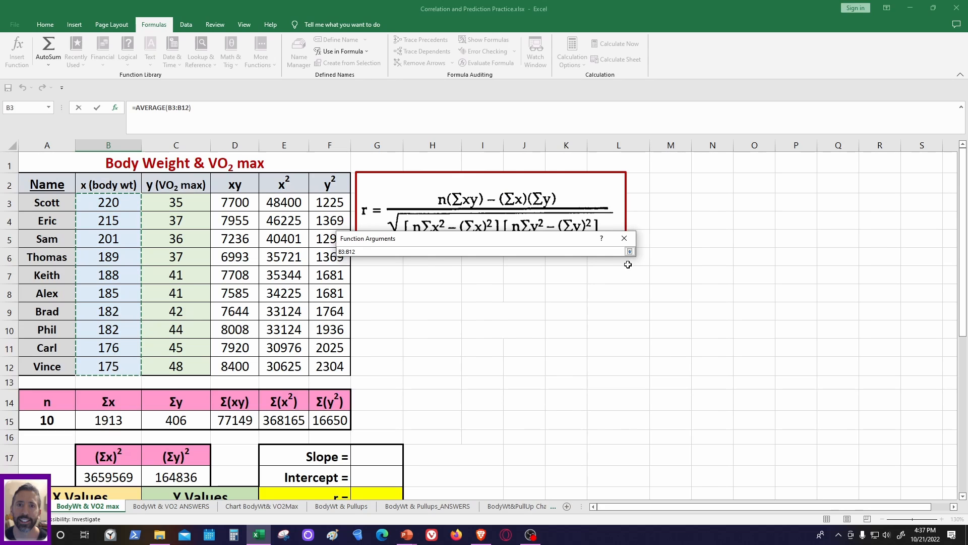
{"action": "left_click", "coordinate": [629, 252]}
{"action": "left_click", "coordinate": [571, 397]}
{"action": "scroll", "coordinate": [492, 348], "scroll_direction": "down", "scroll_amount": 3}
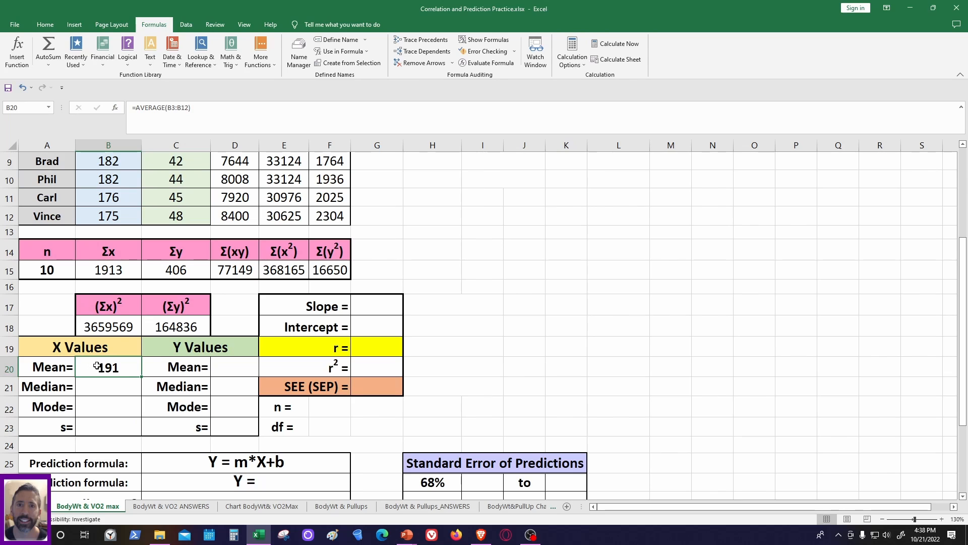
- Search the function list for "median" and insert the MEDIAN function in the X Values Median cell, B21
{"action": "left_click", "coordinate": [103, 387]}
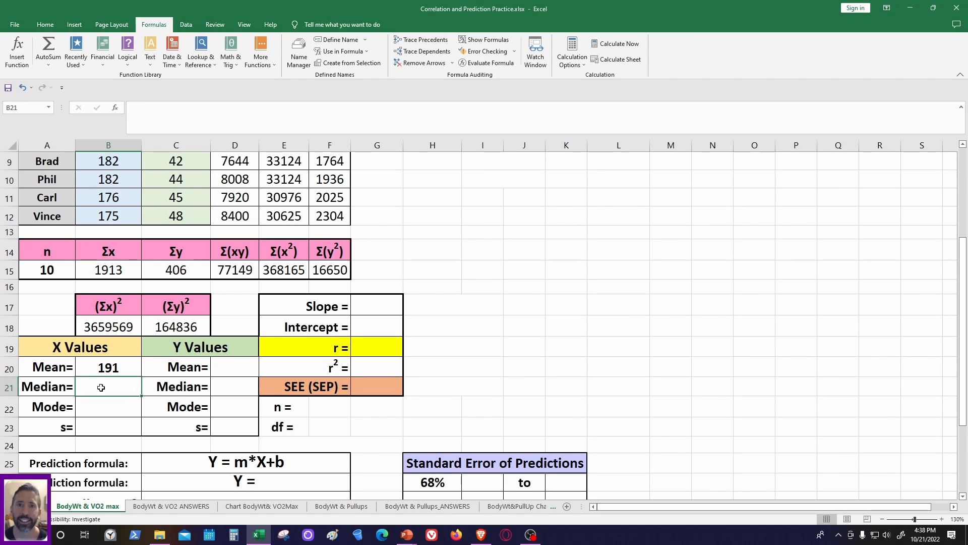
{"action": "left_click", "coordinate": [16, 50]}
{"action": "scroll", "coordinate": [429, 323], "scroll_direction": "down", "scroll_amount": 1}
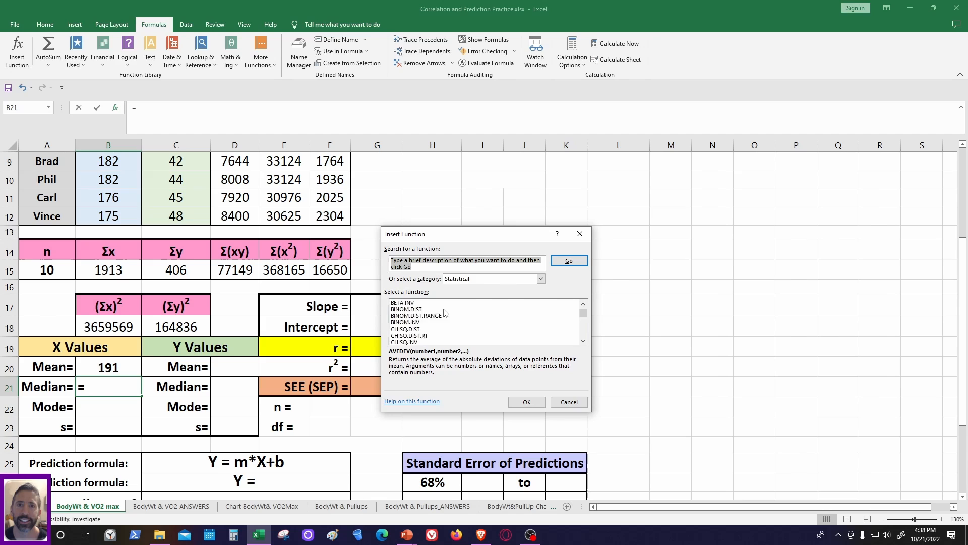
{"action": "left_click", "coordinate": [470, 279]}
{"action": "left_click", "coordinate": [470, 287]}
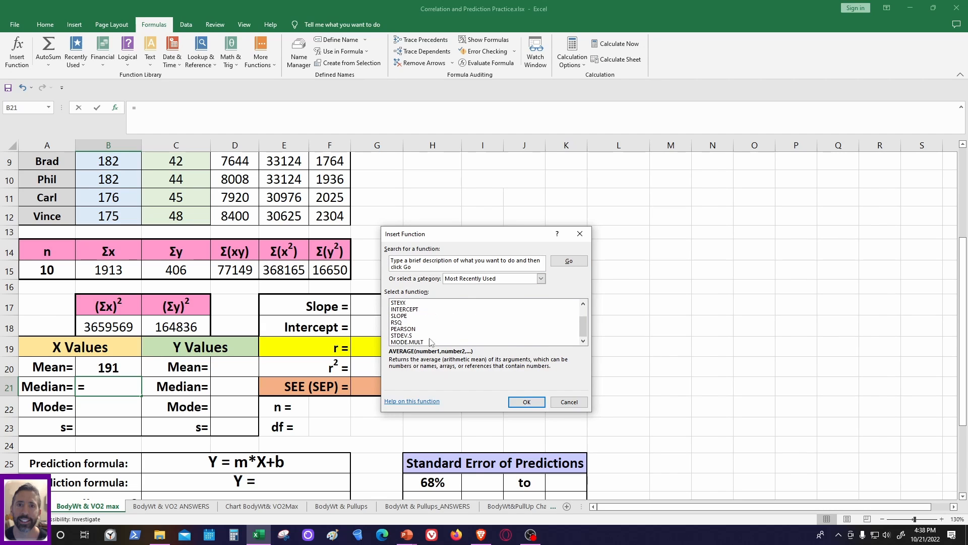
{"action": "left_click", "coordinate": [477, 280]}
{"action": "left_click", "coordinate": [478, 287]}
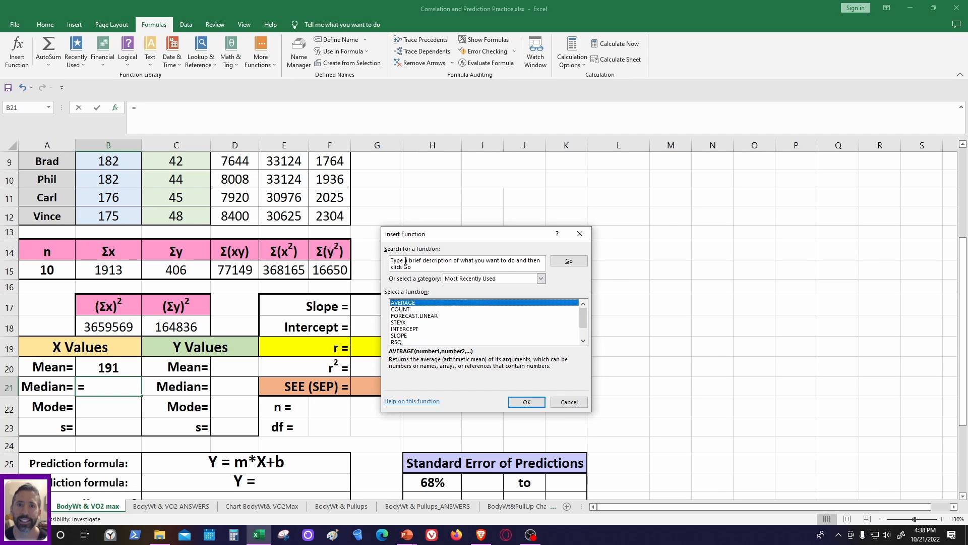
{"action": "left_click", "coordinate": [410, 266]}
{"action": "type", "text": "m"}
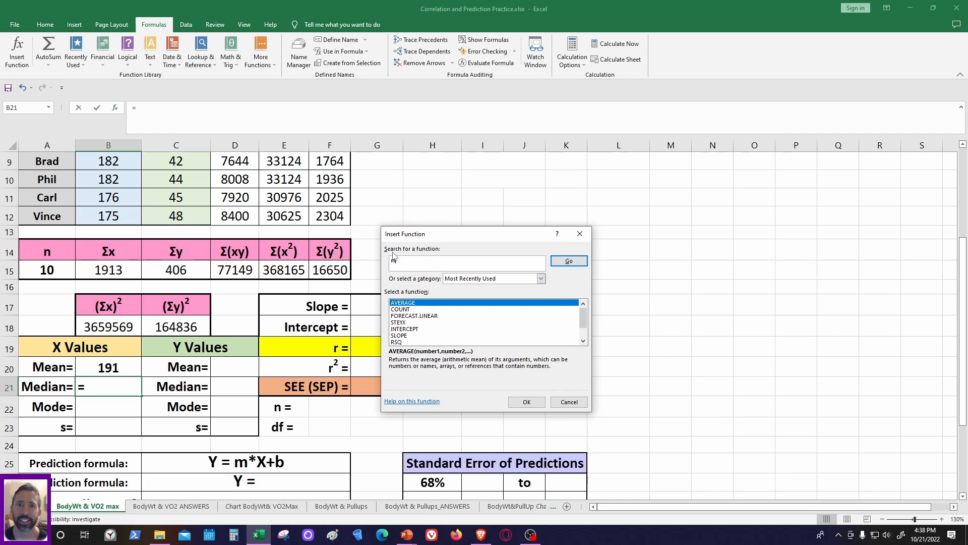
{"action": "type", "text": "edian"}
{"action": "left_click", "coordinate": [570, 262]}
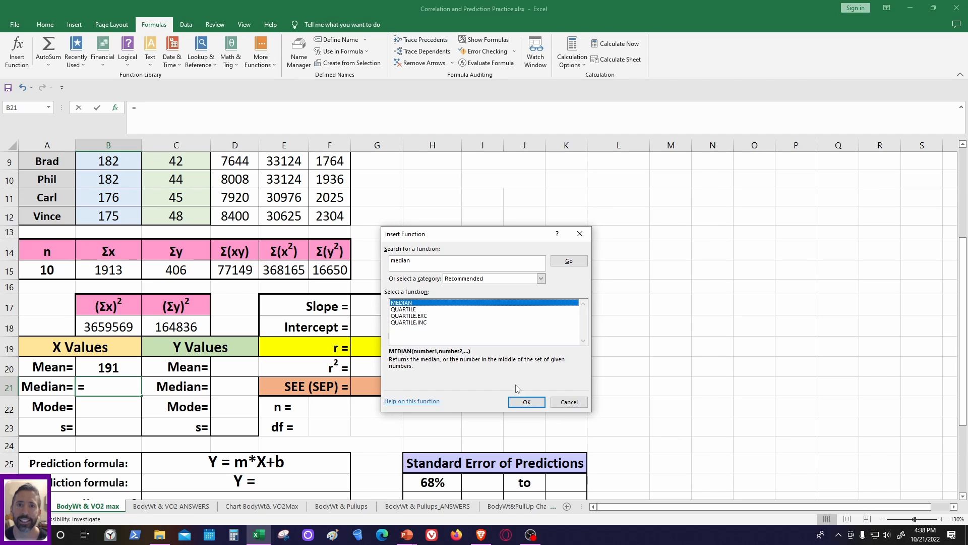
{"action": "left_click", "coordinate": [524, 401]}
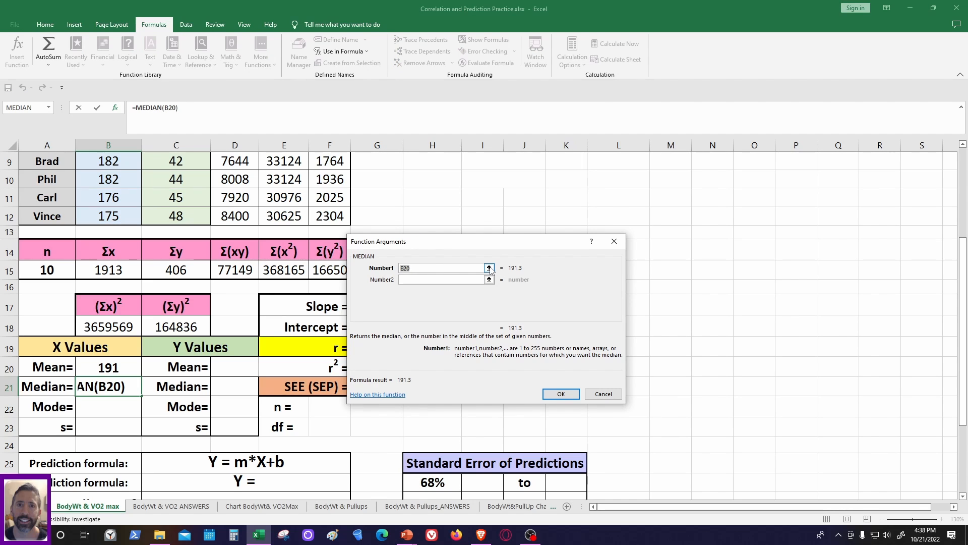
- Set the MEDIAN argument to the body weight range B3:B12 and complete the formula
{"action": "left_click", "coordinate": [490, 269]}
{"action": "scroll", "coordinate": [168, 291], "scroll_direction": "up", "scroll_amount": 3}
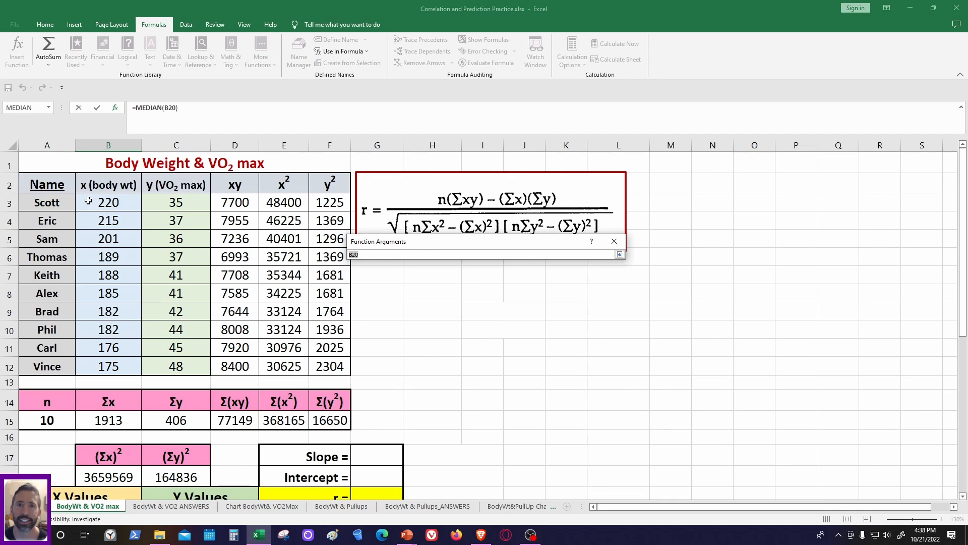
{"action": "left_click_drag", "start_coordinate": [88, 201], "coordinate": [108, 364]}
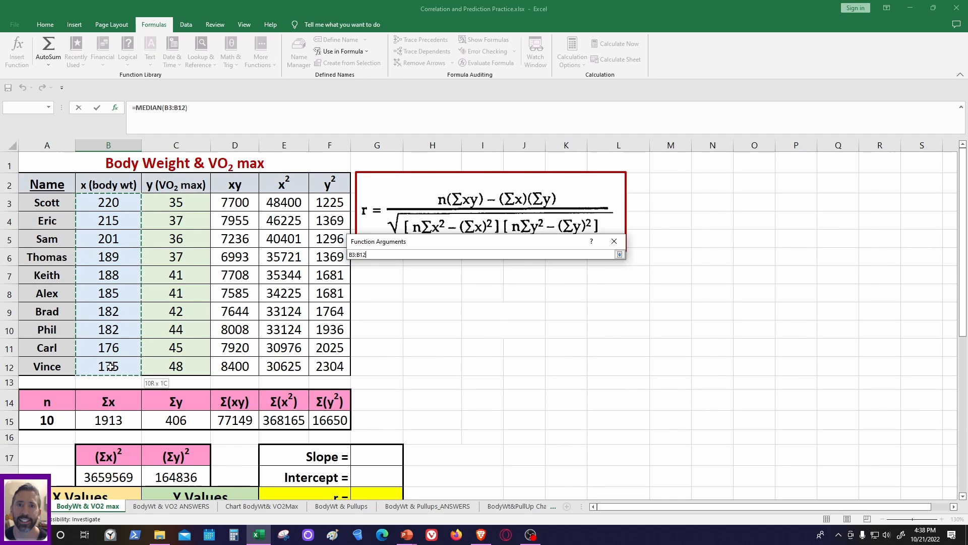
{"action": "left_click", "coordinate": [620, 255]}
{"action": "left_click", "coordinate": [561, 394]}
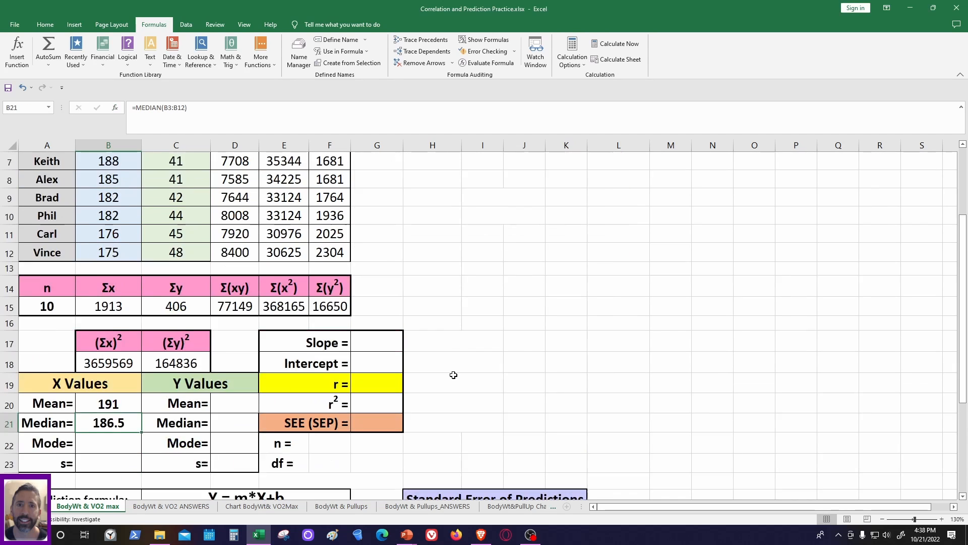
- Start a function in the X Values Mode cell, B22, and search the function list for "mode"
{"action": "scroll", "coordinate": [454, 375], "scroll_direction": "down", "scroll_amount": 3}
{"action": "scroll", "coordinate": [277, 352], "scroll_direction": "up", "scroll_amount": 1}
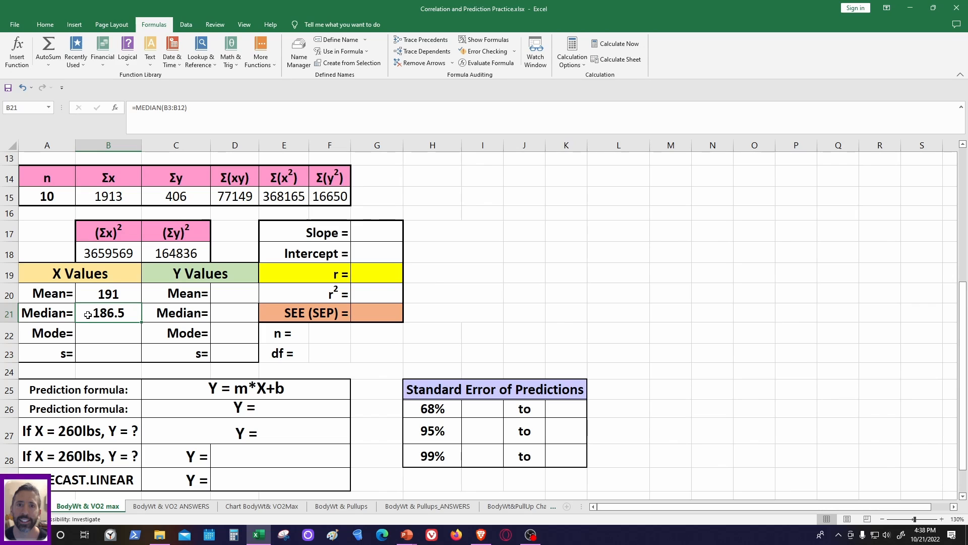
{"action": "left_click", "coordinate": [104, 336]}
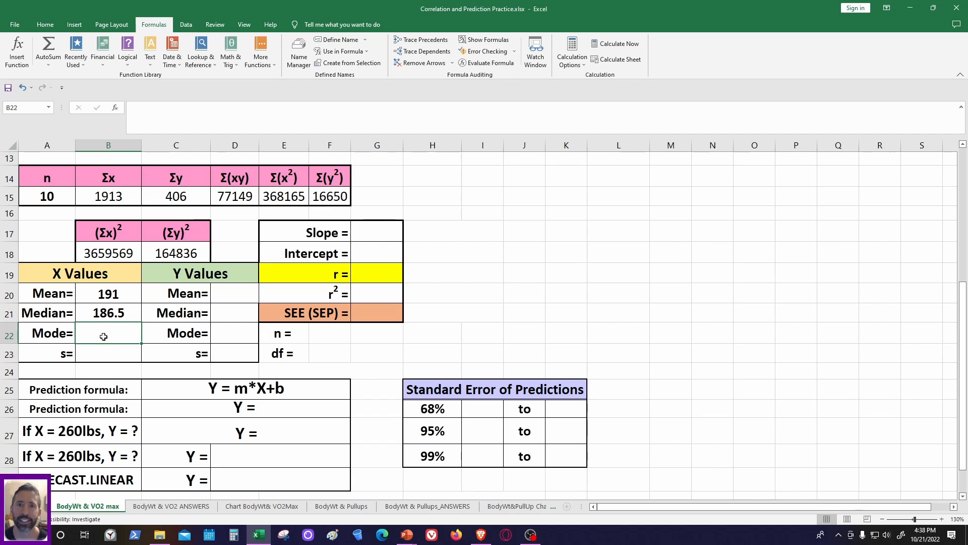
{"action": "left_click", "coordinate": [20, 47]}
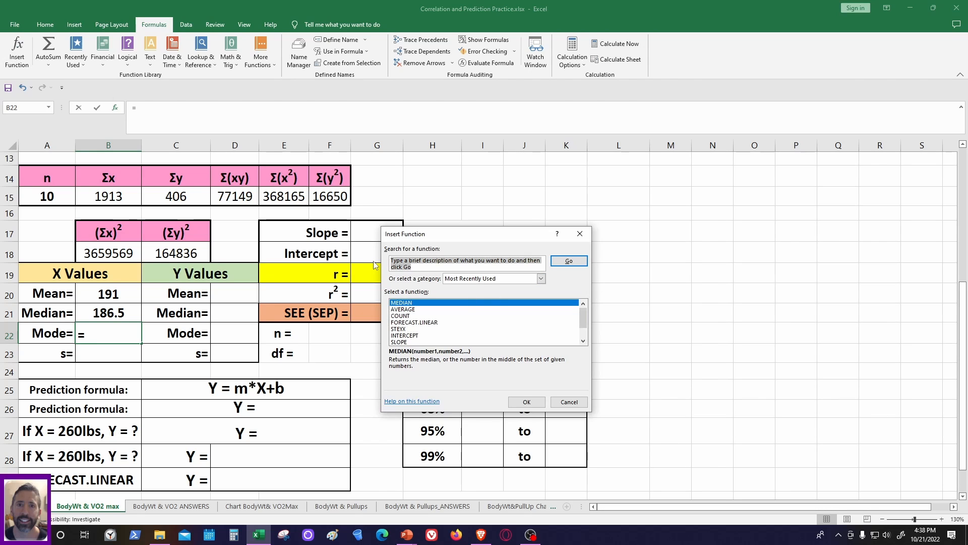
{"action": "type", "text": "mode"}
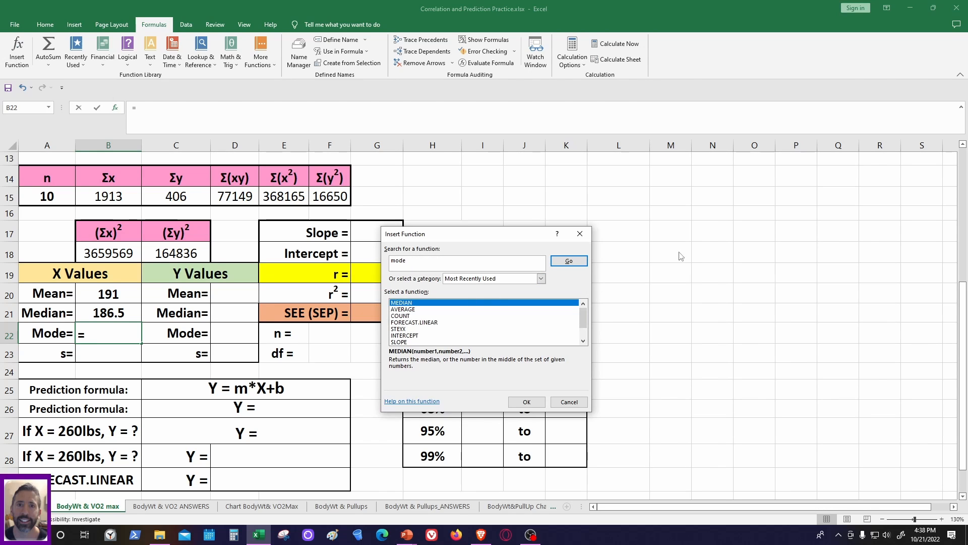
{"action": "left_click", "coordinate": [569, 261]}
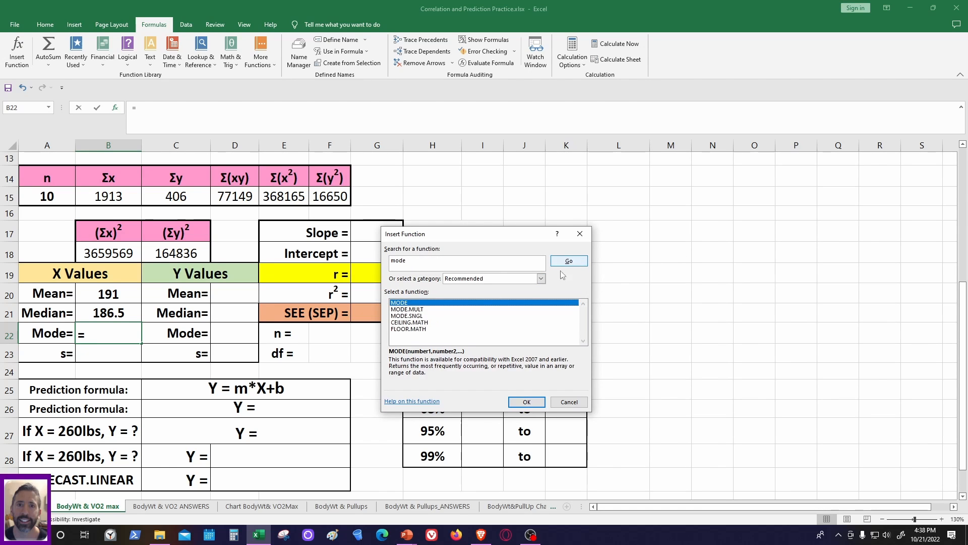
- Compare the descriptions of MODE, MODE.MULT and MODE.SNGL, and insert MODE.MULT in the X Values Mode cell
{"action": "left_click", "coordinate": [402, 307]}
{"action": "left_click", "coordinate": [397, 303]}
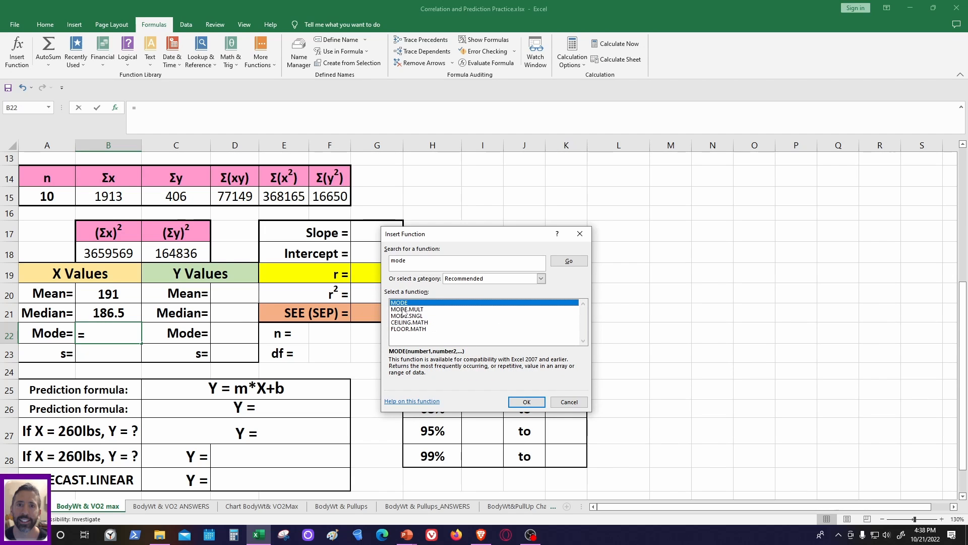
{"action": "left_click", "coordinate": [400, 309]}
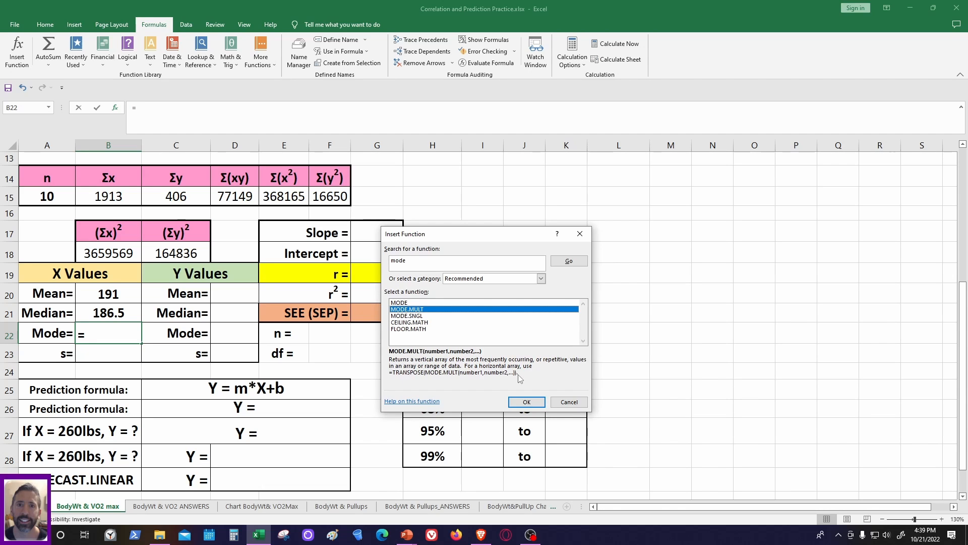
{"action": "left_click", "coordinate": [401, 315]}
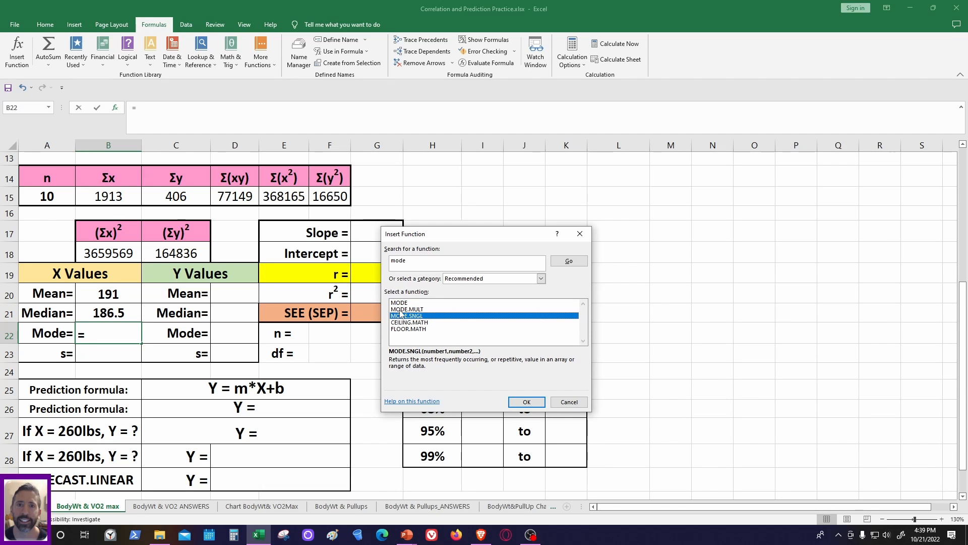
{"action": "left_click", "coordinate": [399, 310]}
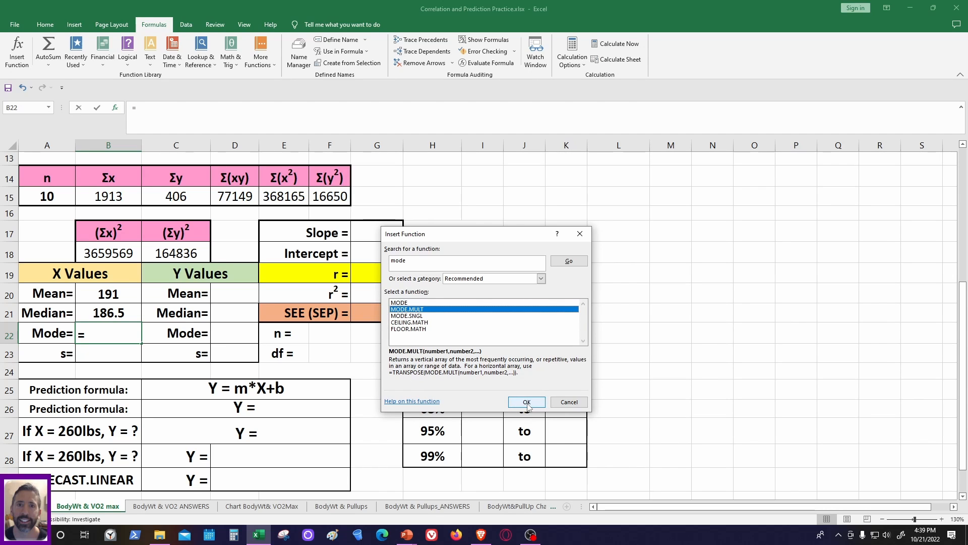
{"action": "left_click", "coordinate": [402, 303]}
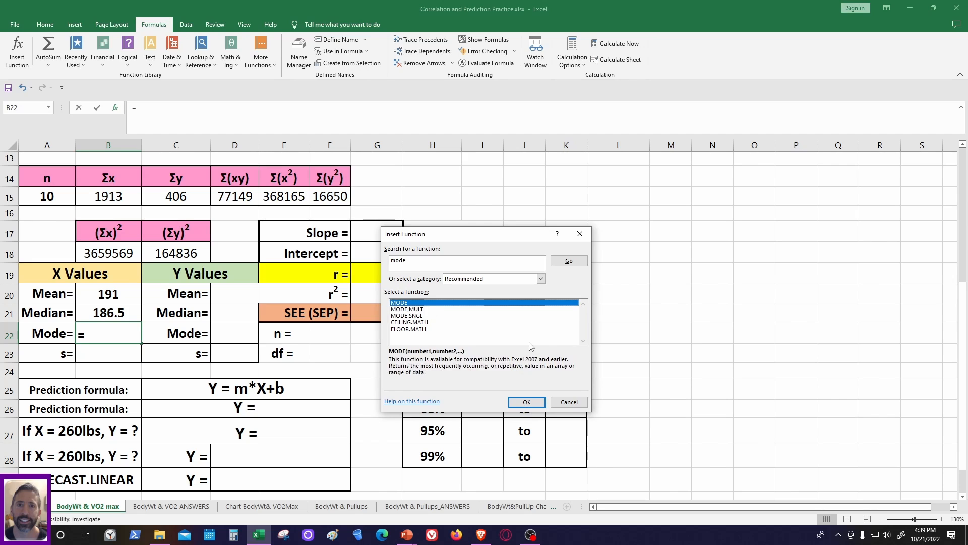
{"action": "left_click", "coordinate": [402, 309]}
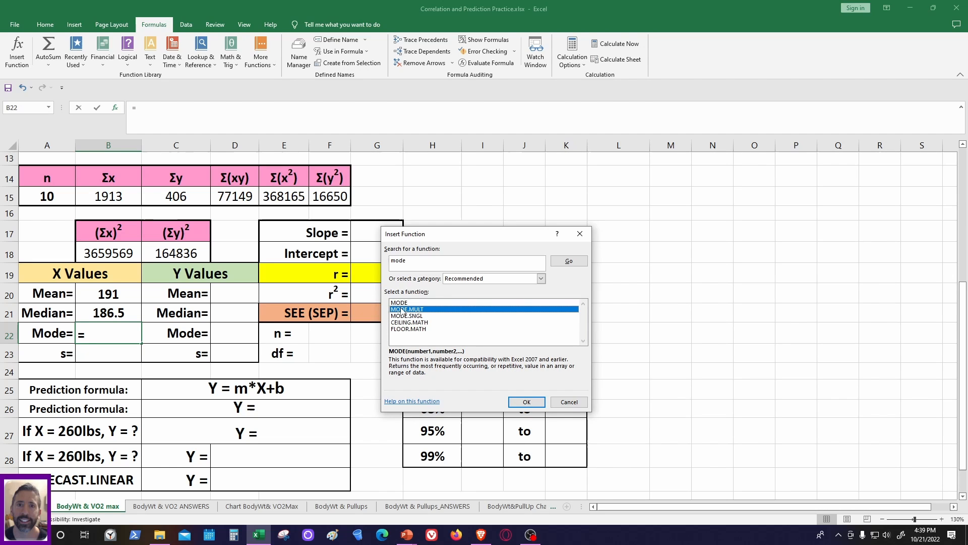
{"action": "left_click", "coordinate": [528, 402]}
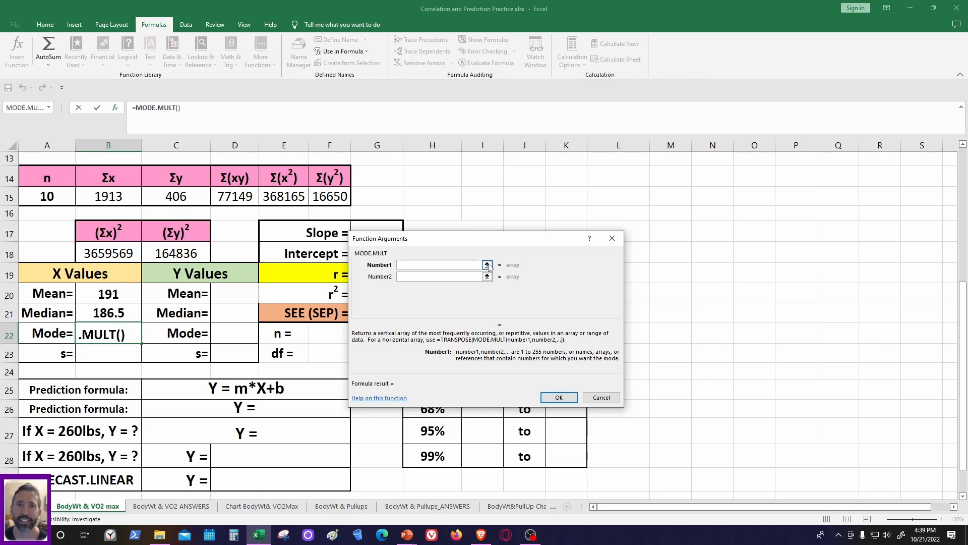
- Set the MODE.MULT argument to the body weight range B3:B12 and complete the formula
{"action": "left_click", "coordinate": [487, 264]}
{"action": "scroll", "coordinate": [109, 220], "scroll_direction": "up", "scroll_amount": 4}
{"action": "left_click_drag", "start_coordinate": [100, 202], "coordinate": [111, 364]}
{"action": "left_click", "coordinate": [617, 251]}
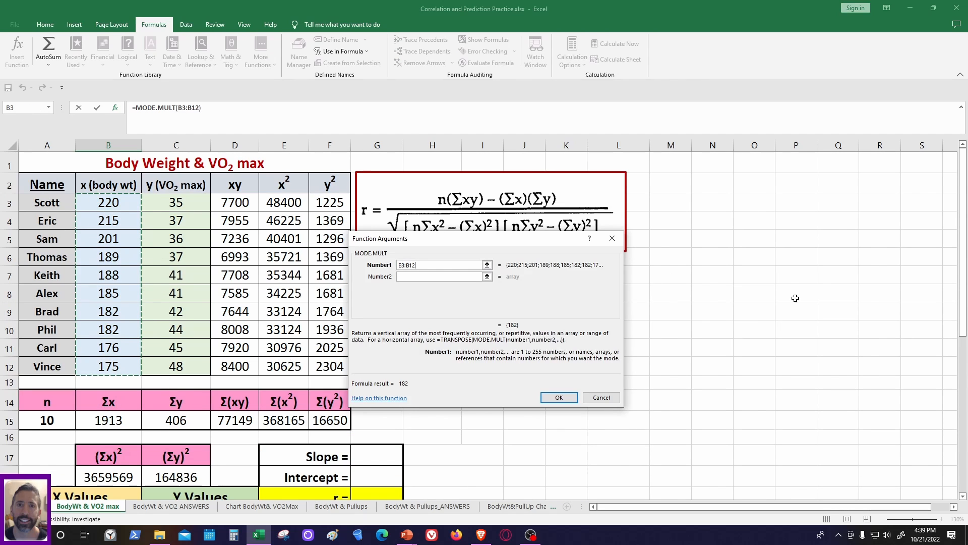
{"action": "scroll", "coordinate": [756, 312], "scroll_direction": "down", "scroll_amount": 1}
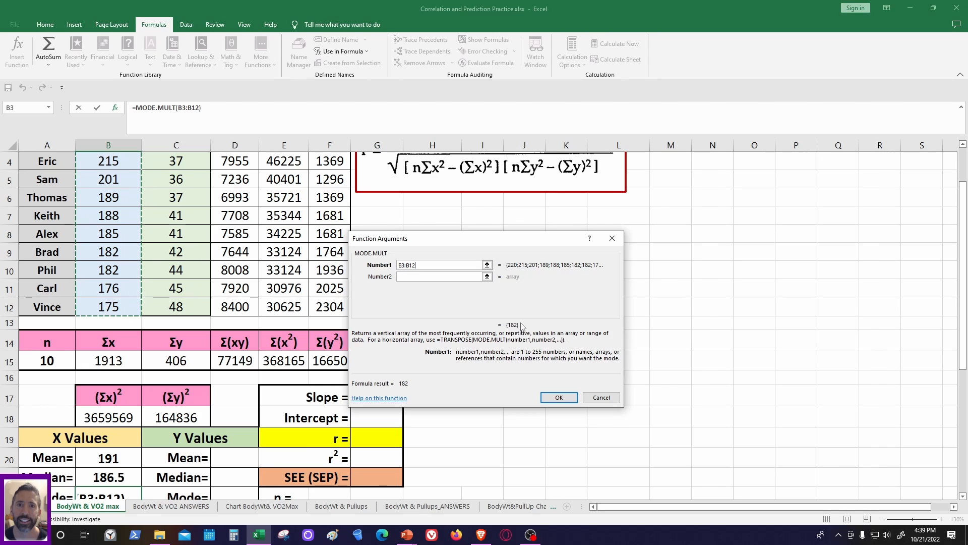
{"action": "left_click", "coordinate": [560, 398]}
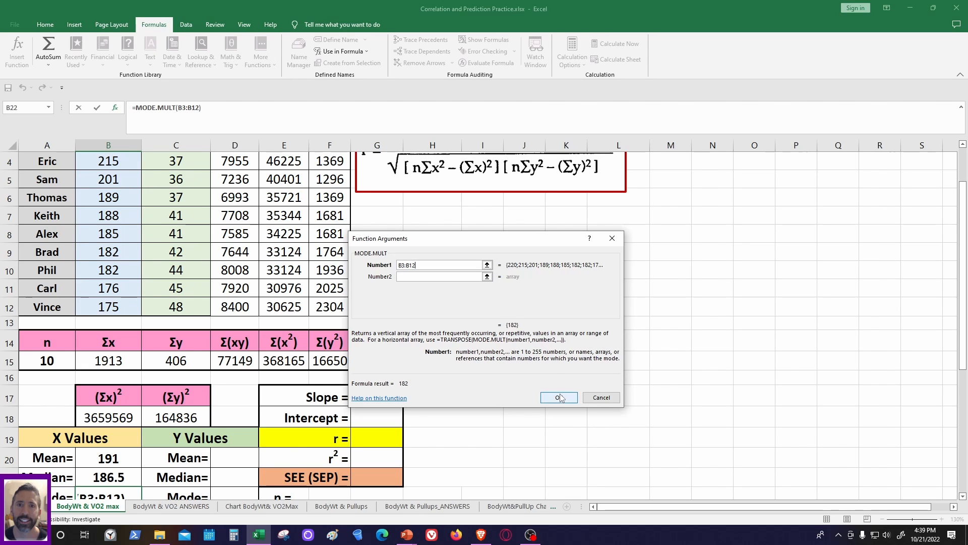
{"action": "scroll", "coordinate": [424, 378], "scroll_direction": "down", "scroll_amount": 4}
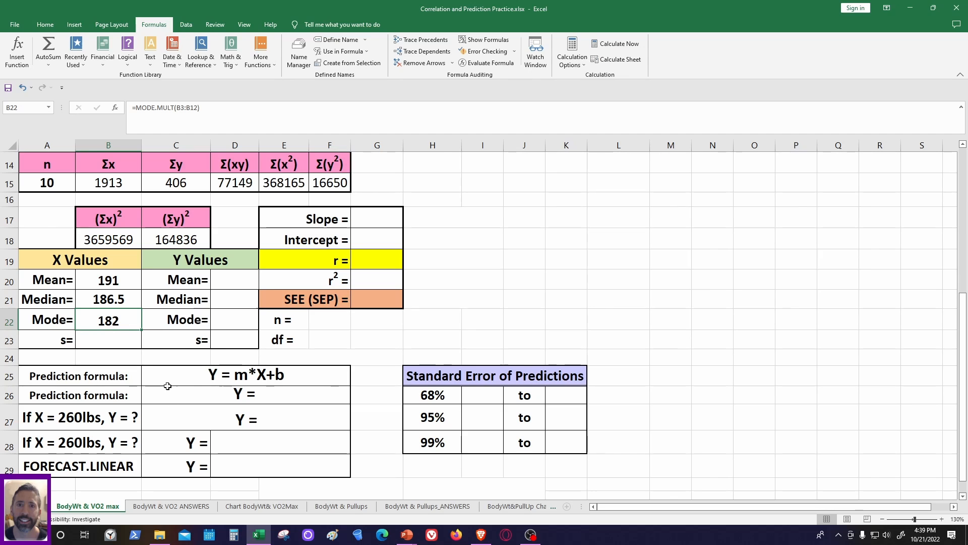
- Start a function in the X Values standard deviation cell, B23, and try searching the function list for "sted"
{"action": "left_click", "coordinate": [109, 339]}
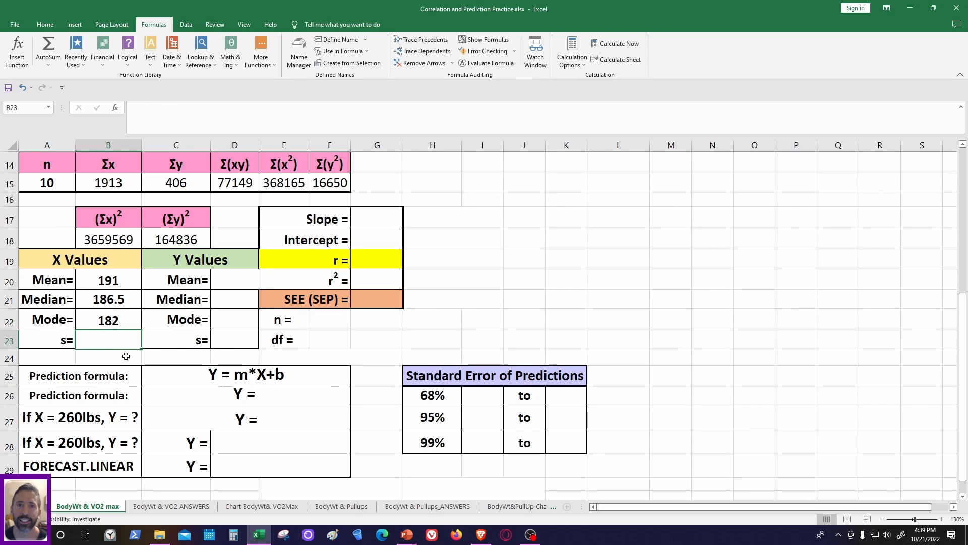
{"action": "left_click", "coordinate": [16, 53]}
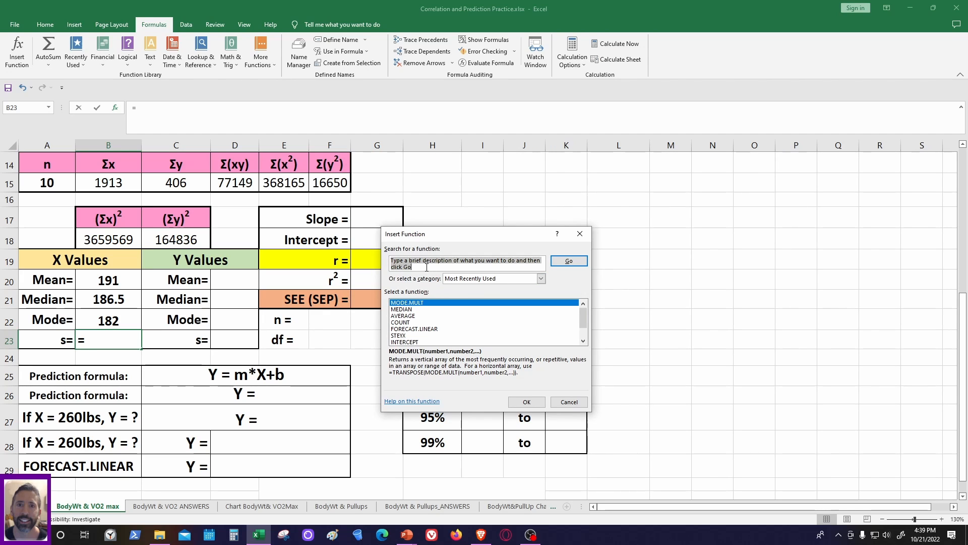
{"action": "type", "text": "st"}
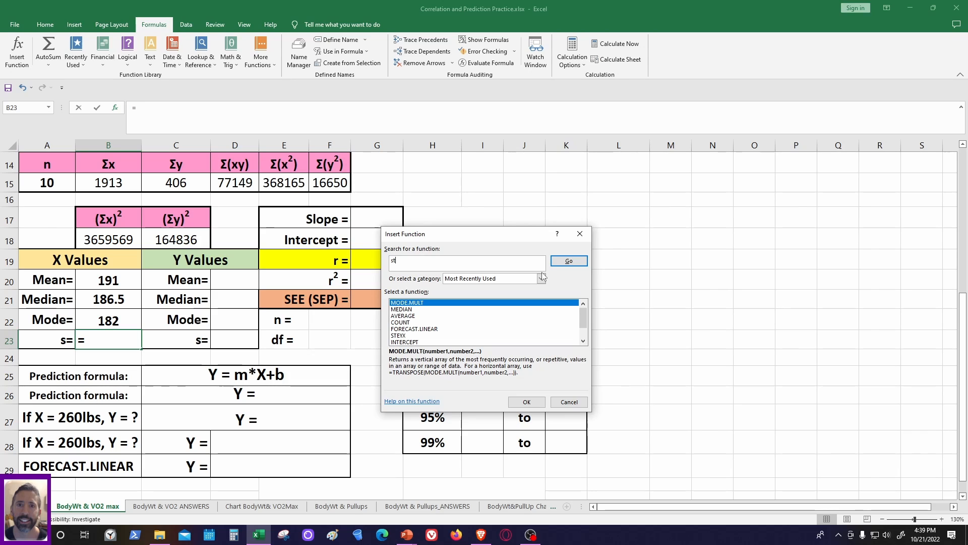
{"action": "type", "text": "edv"}
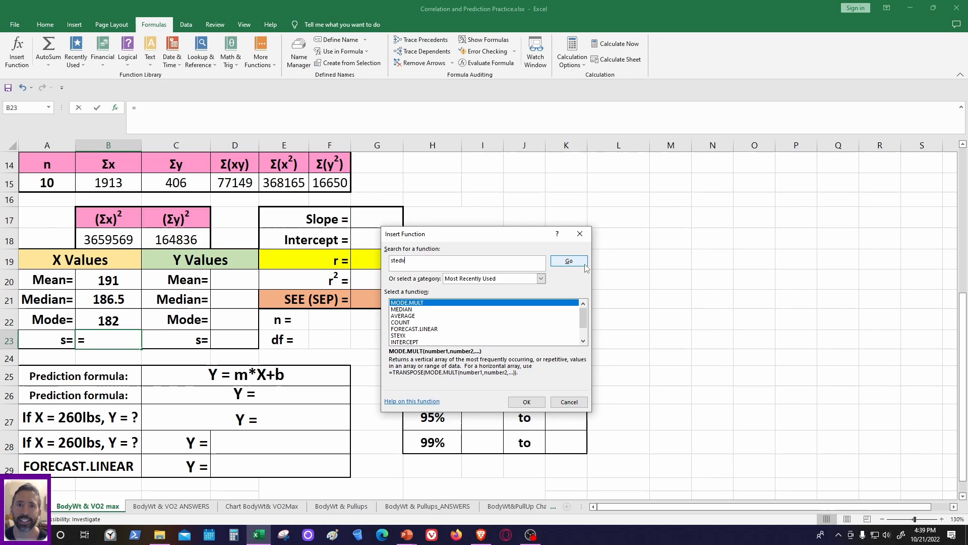
{"action": "left_click", "coordinate": [569, 261]}
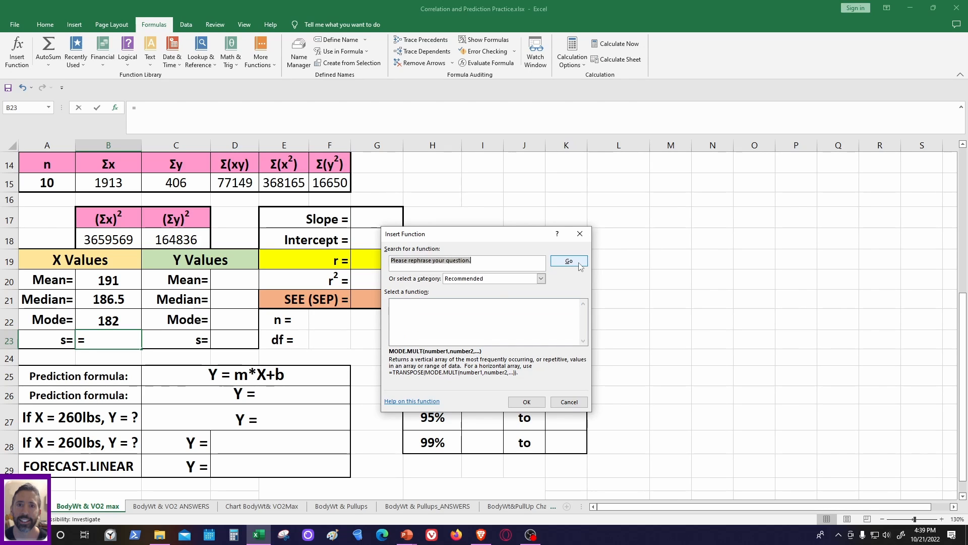
- Compare STDEV.P and STDEV.S in the Statistical category and insert the sample standard deviation function STDEV.S in B23
{"action": "left_click", "coordinate": [541, 278]}
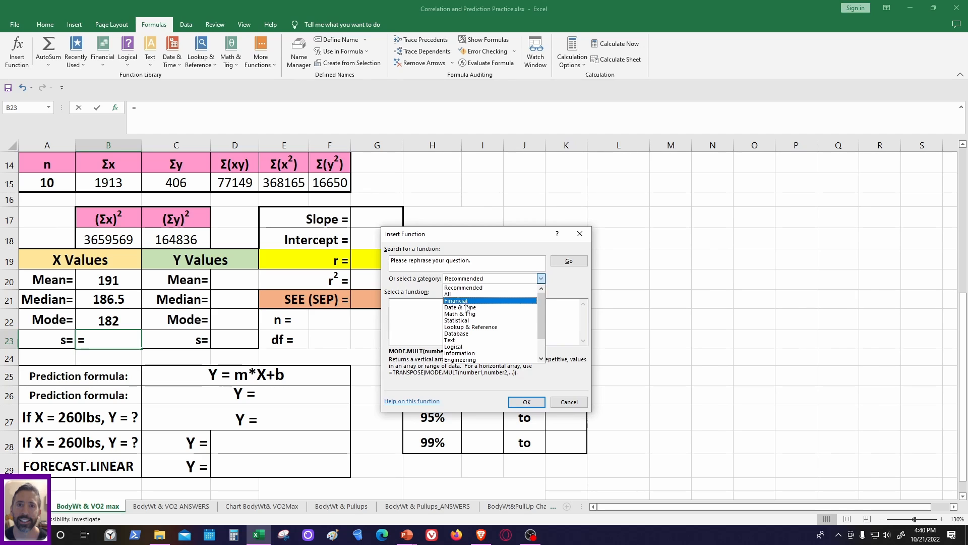
{"action": "left_click", "coordinate": [464, 321]}
{"action": "left_click_drag", "start_coordinate": [585, 311], "coordinate": [581, 333]}
{"action": "scroll", "coordinate": [486, 324], "scroll_direction": "up", "scroll_amount": 2}
{"action": "scroll", "coordinate": [485, 326], "scroll_direction": "up", "scroll_amount": 2}
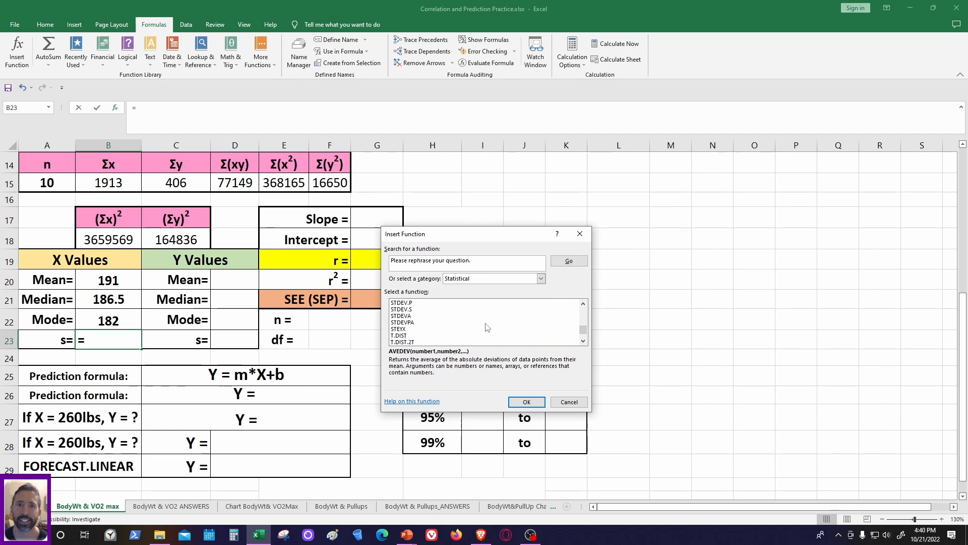
{"action": "left_click", "coordinate": [402, 304]}
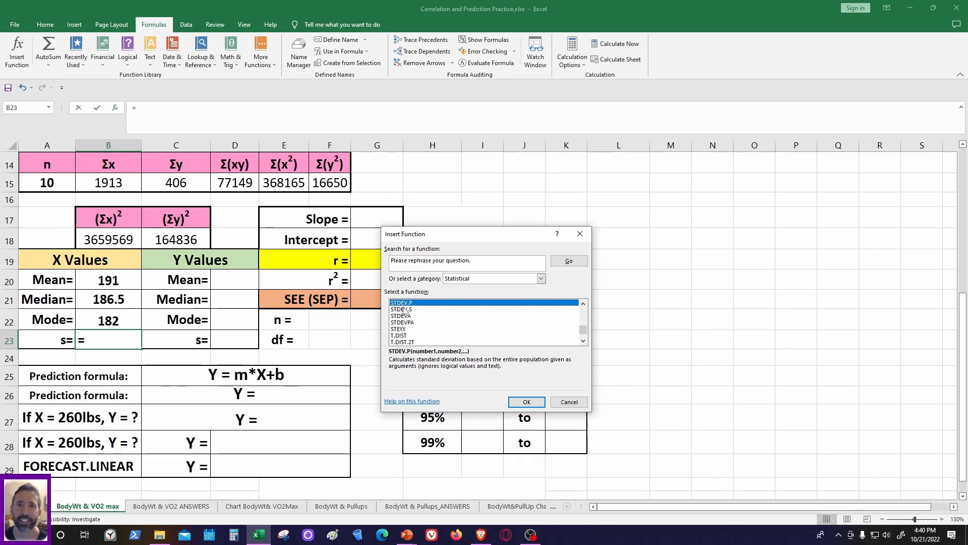
{"action": "left_click", "coordinate": [403, 309]}
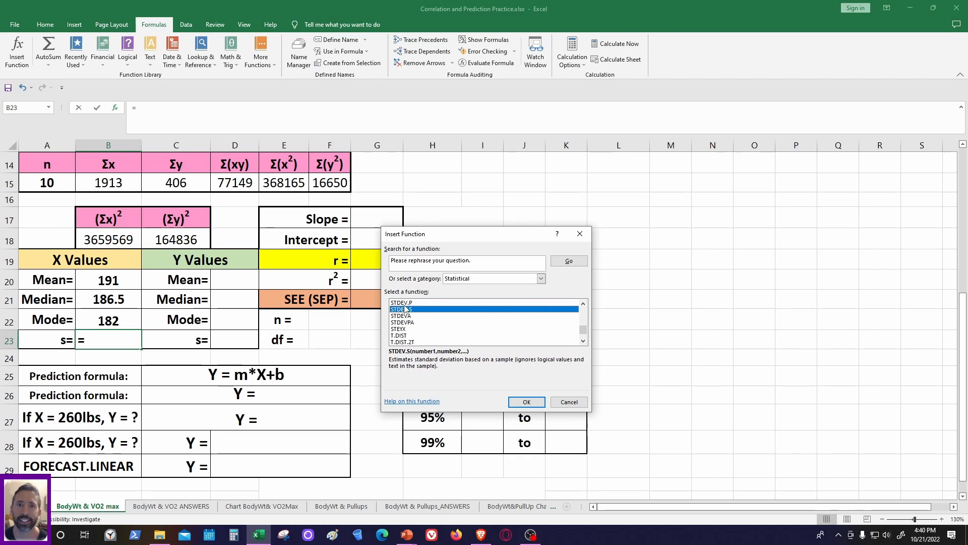
{"action": "left_click", "coordinate": [403, 303]}
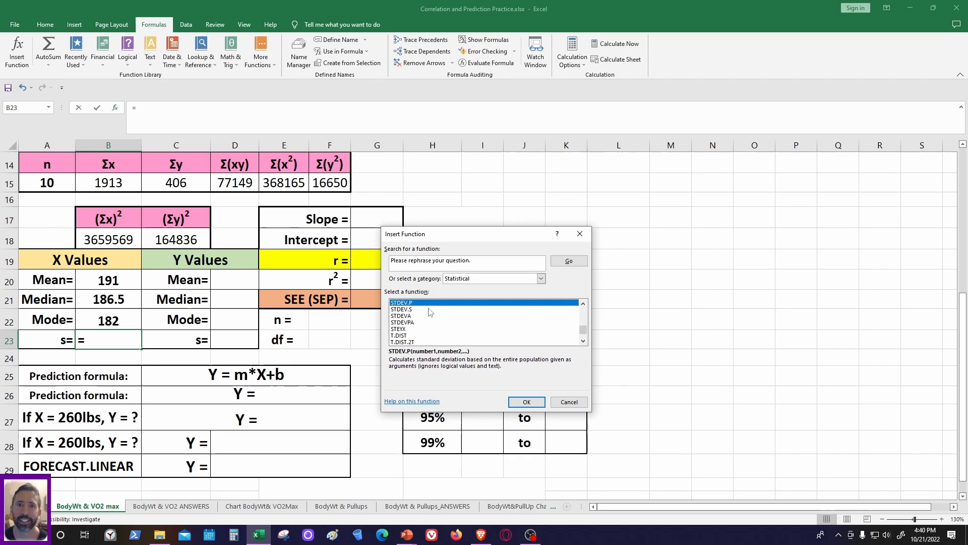
{"action": "left_click", "coordinate": [402, 309]}
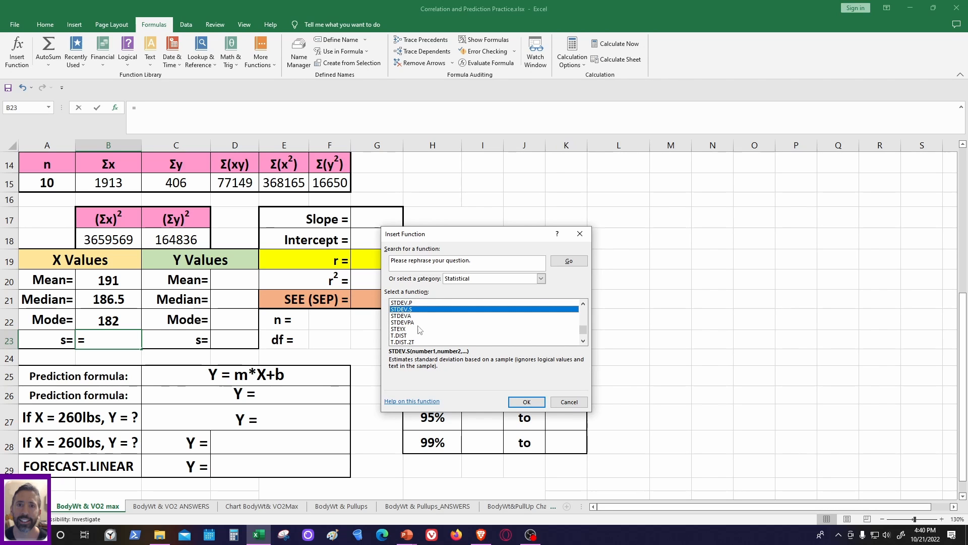
{"action": "left_click", "coordinate": [527, 402]}
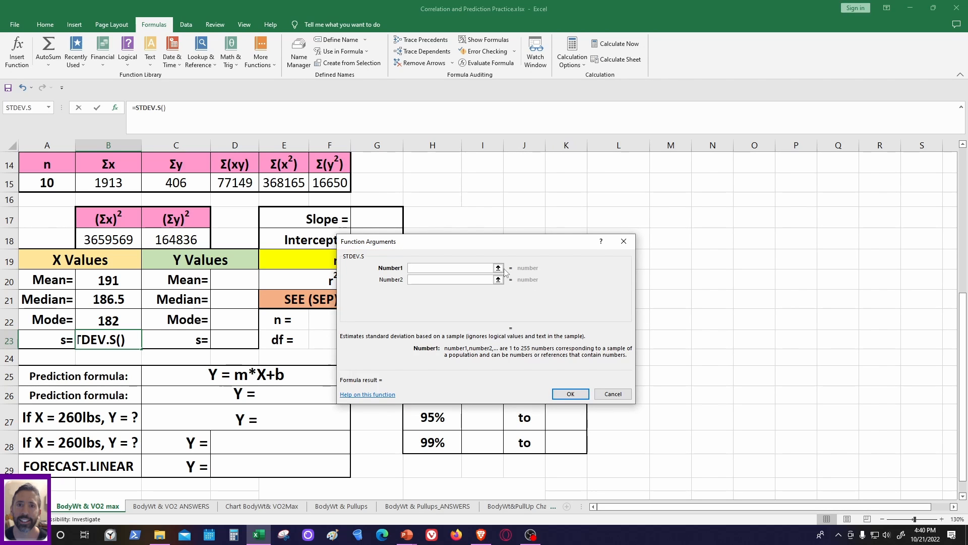
- Set the STDEV.S argument to the body weight range B3:B12 and complete the formula
{"action": "scroll", "coordinate": [126, 337], "scroll_direction": "up", "scroll_amount": 5}
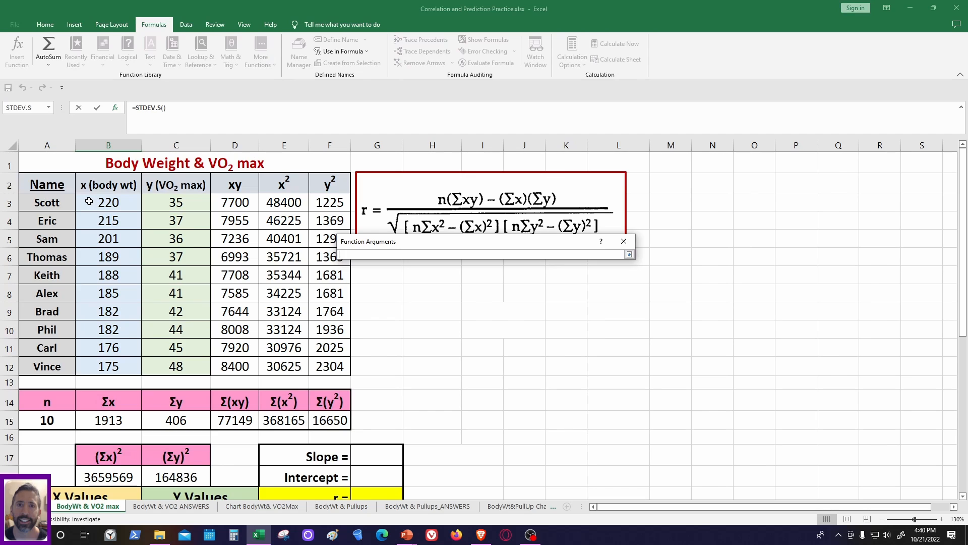
{"action": "left_click_drag", "start_coordinate": [91, 201], "coordinate": [136, 375]}
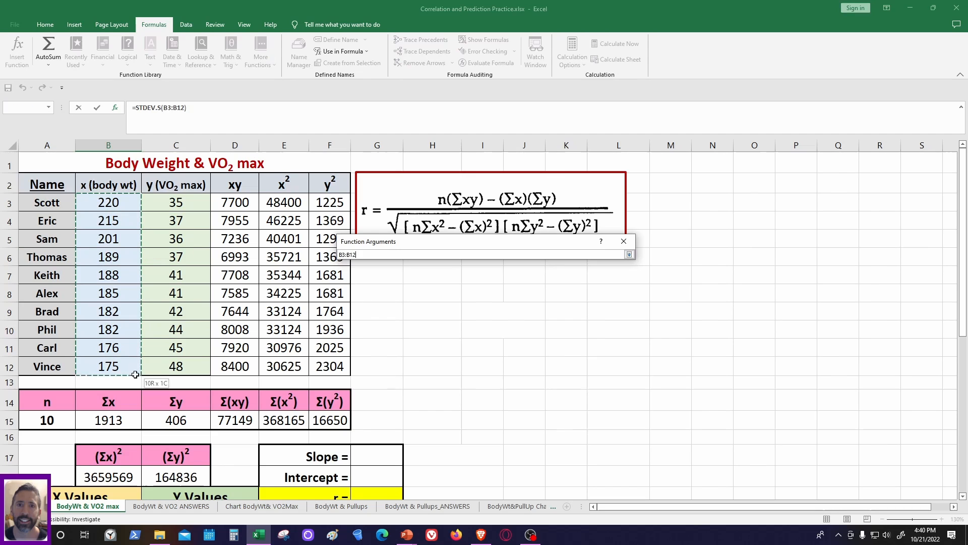
{"action": "left_click", "coordinate": [629, 254]}
{"action": "left_click", "coordinate": [571, 394]}
{"action": "scroll", "coordinate": [464, 343], "scroll_direction": "down", "scroll_amount": 5}
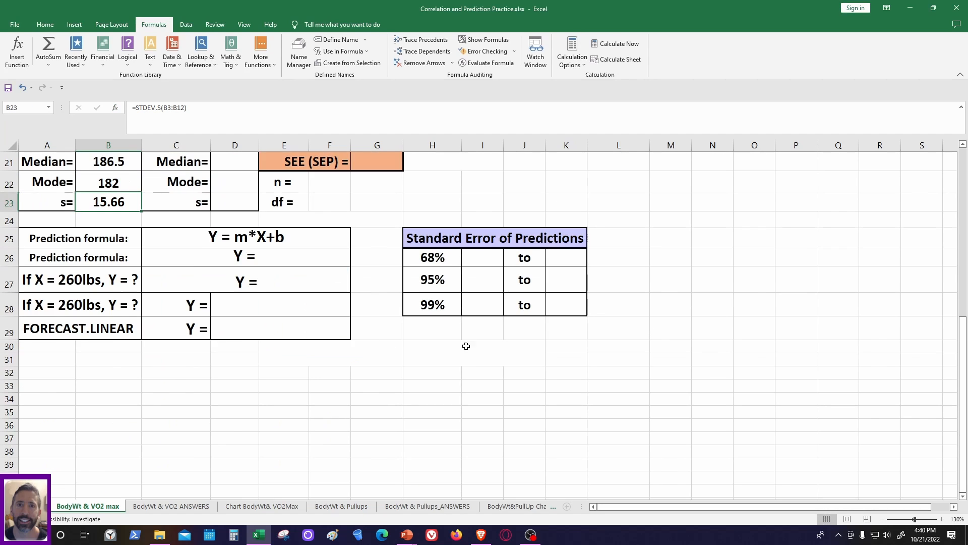
- Insert the AVERAGE function from the Statistical category in the Y Values Mean cell, D20
{"action": "scroll", "coordinate": [464, 343], "scroll_direction": "up", "scroll_amount": 1}
{"action": "scroll", "coordinate": [154, 309], "scroll_direction": "up", "scroll_amount": 1}
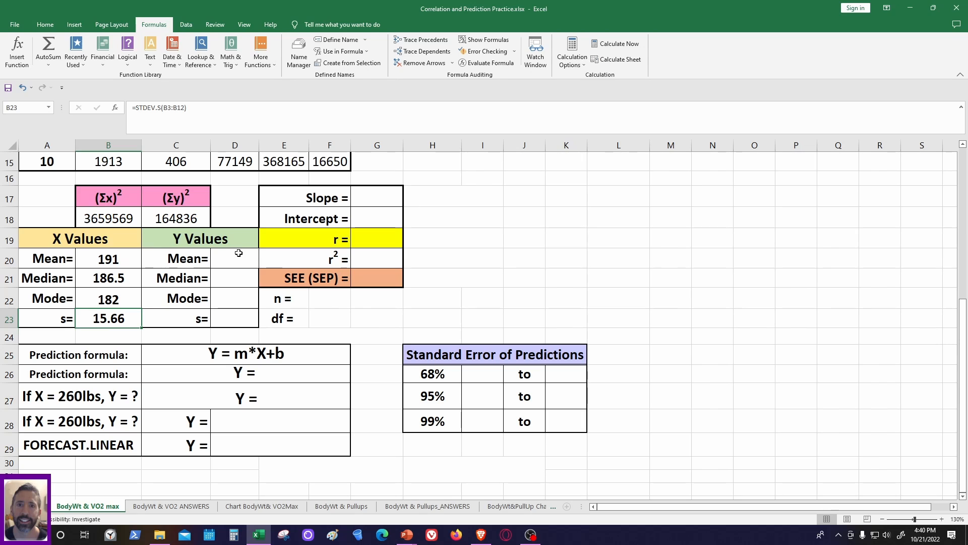
{"action": "scroll", "coordinate": [233, 320], "scroll_direction": "up", "scroll_amount": 1}
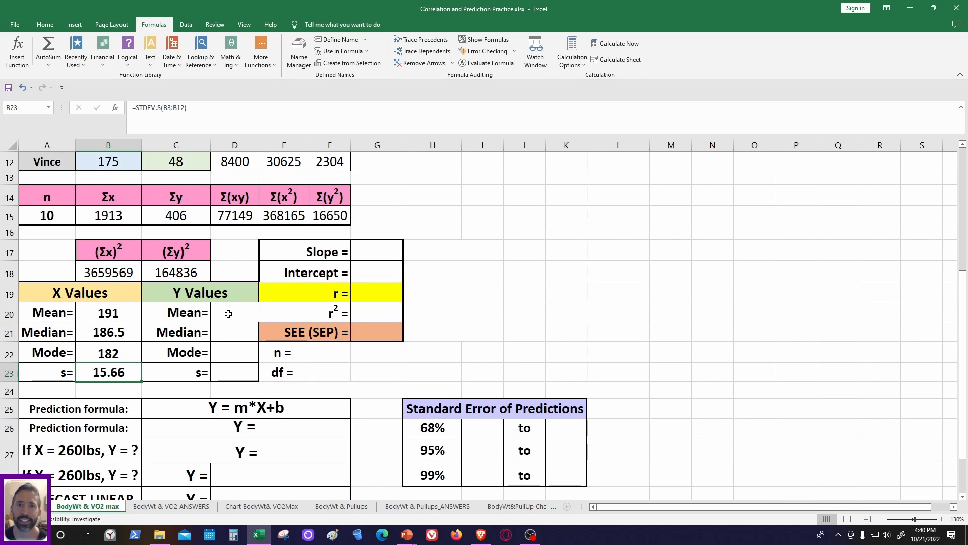
{"action": "left_click", "coordinate": [229, 312]}
{"action": "left_click", "coordinate": [17, 52]}
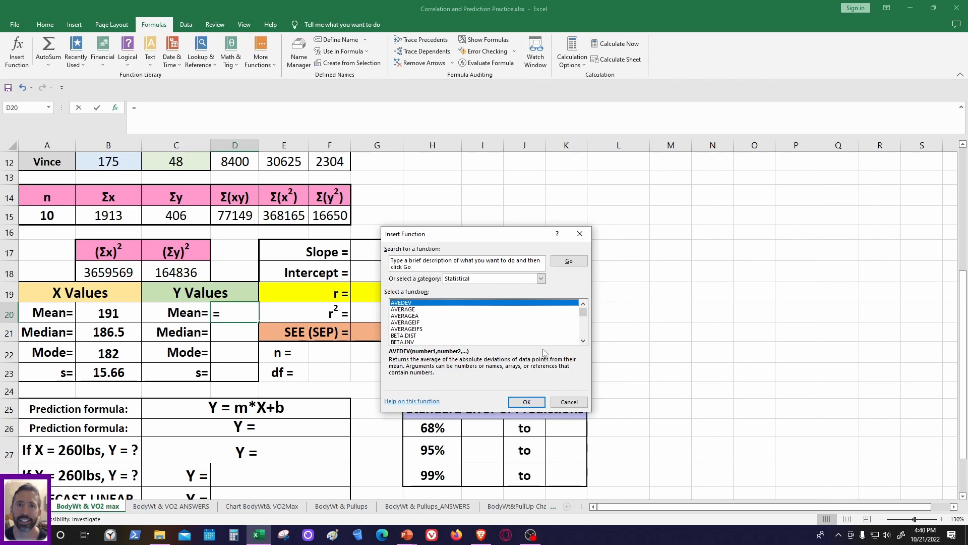
{"action": "left_click", "coordinate": [410, 308]}
{"action": "left_click", "coordinate": [525, 402]}
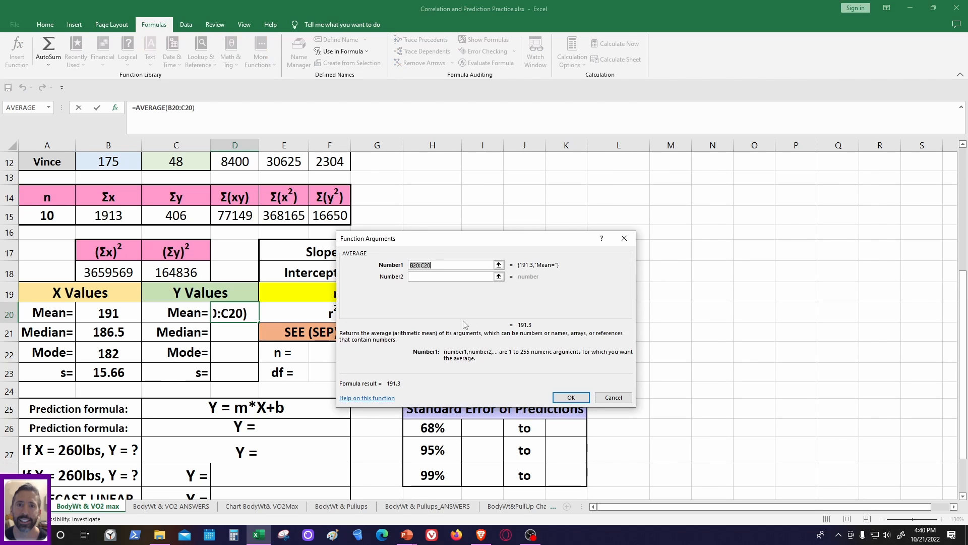
- Set the AVERAGE argument for D20 to the VO2 max range C3:C12 and complete the formula
{"action": "left_click", "coordinate": [500, 264]}
{"action": "scroll", "coordinate": [214, 291], "scroll_direction": "up", "scroll_amount": 4}
{"action": "left_click_drag", "start_coordinate": [176, 203], "coordinate": [195, 364]}
{"action": "left_click", "coordinate": [630, 251]}
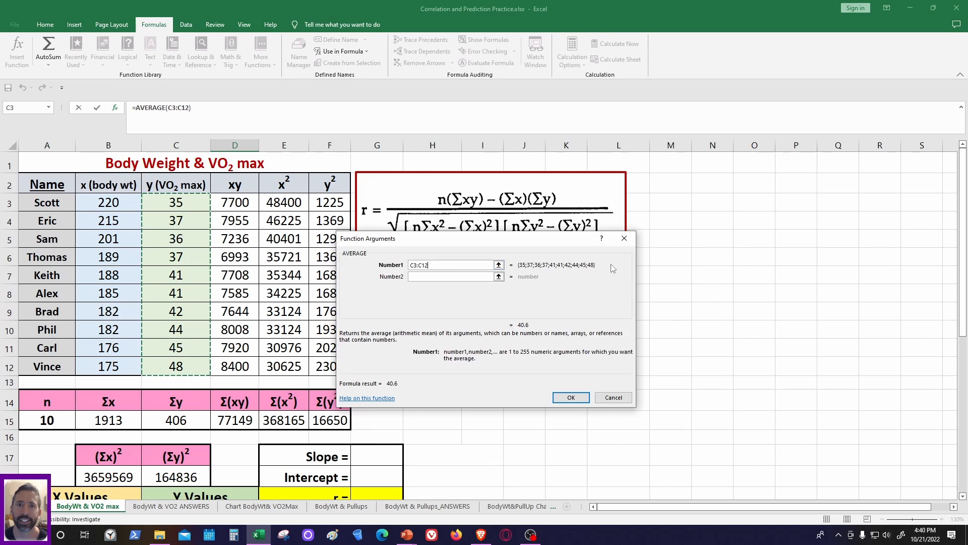
{"action": "left_click", "coordinate": [567, 398]}
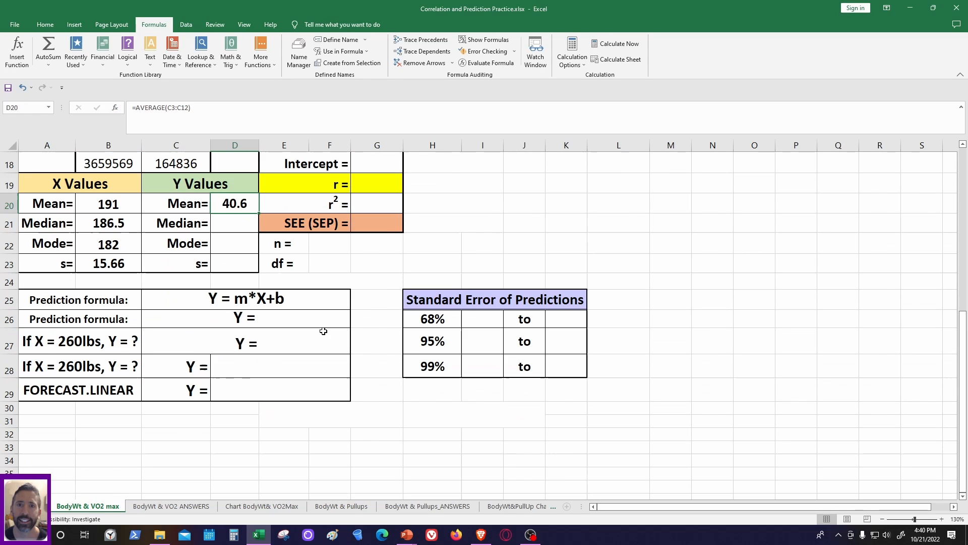
- Insert the MEDIAN function from the Most Recently Used category in the Y Values Median cell, D21
{"action": "scroll", "coordinate": [353, 323], "scroll_direction": "up", "scroll_amount": 1}
{"action": "key", "text": "Down"}
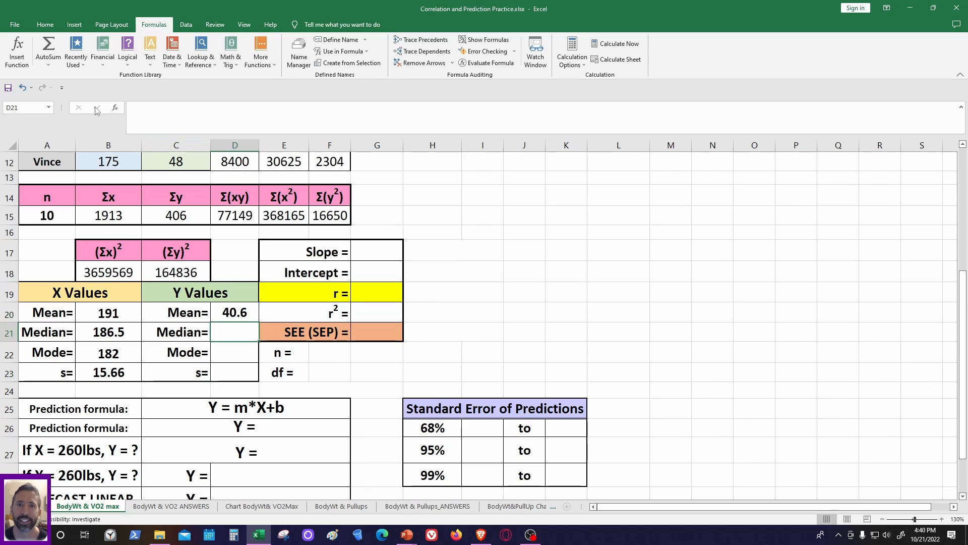
{"action": "left_click", "coordinate": [17, 51]}
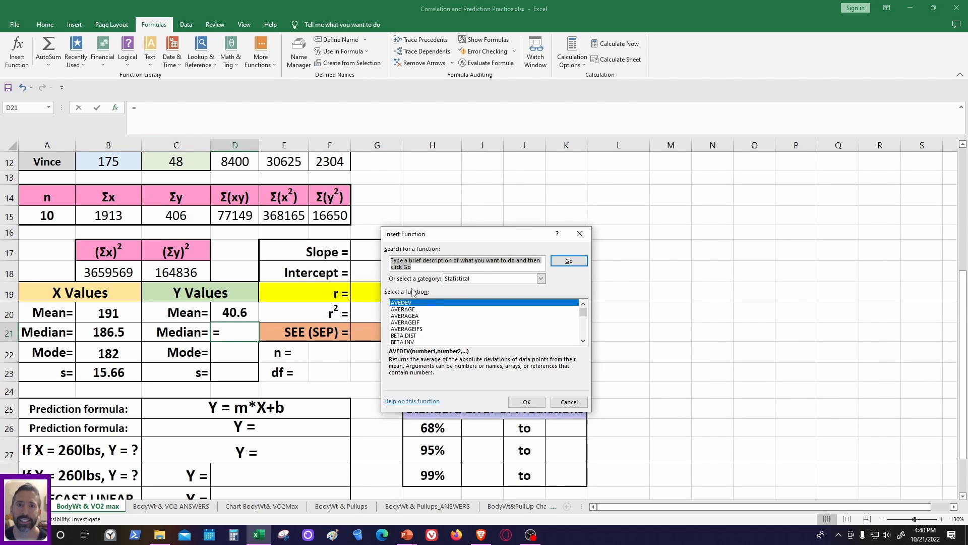
{"action": "left_click", "coordinate": [457, 282]}
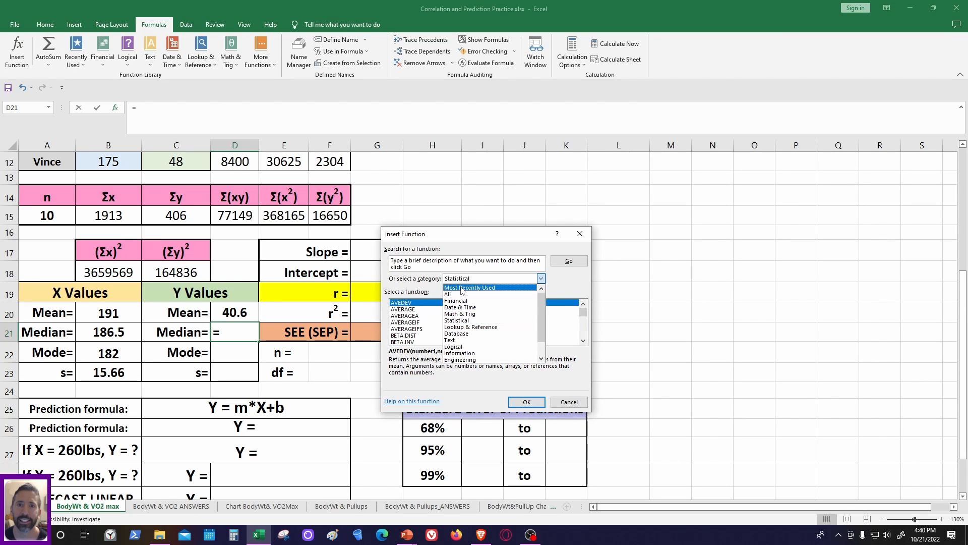
{"action": "left_click", "coordinate": [458, 288]}
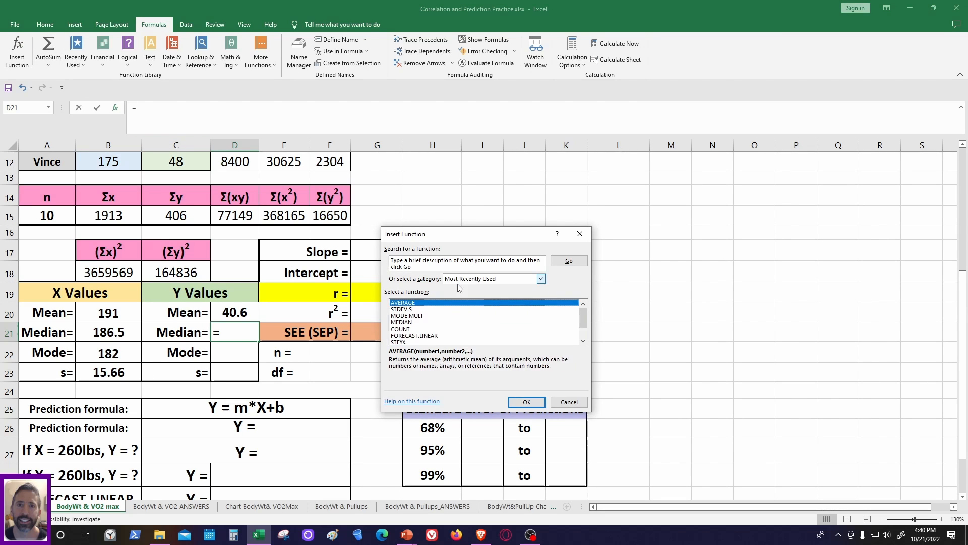
{"action": "left_click", "coordinate": [408, 323]}
{"action": "left_click", "coordinate": [526, 401]}
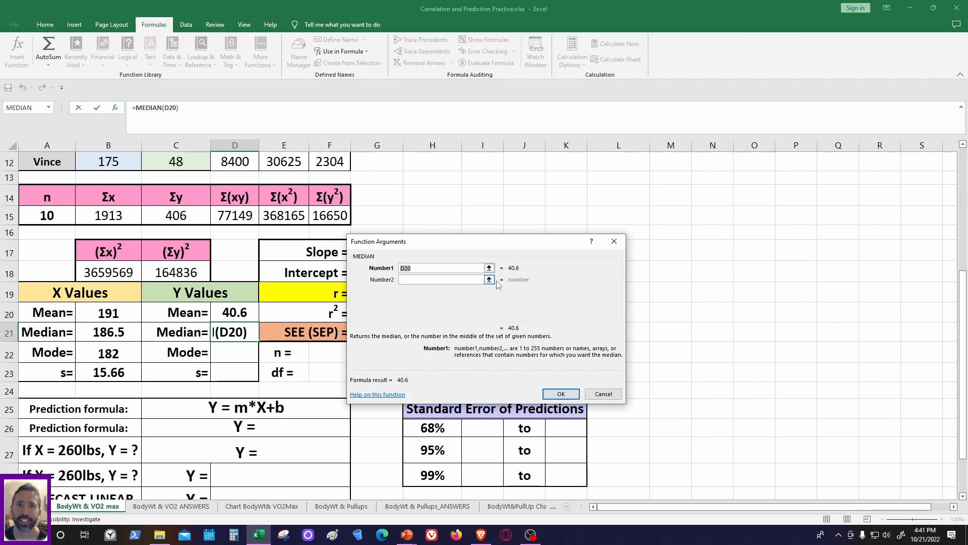
- Set the MEDIAN argument to the VO2 max range C3:C12 and complete the formula
{"action": "left_click", "coordinate": [489, 267]}
{"action": "scroll", "coordinate": [158, 241], "scroll_direction": "up", "scroll_amount": 4}
{"action": "left_click_drag", "start_coordinate": [156, 204], "coordinate": [192, 371]}
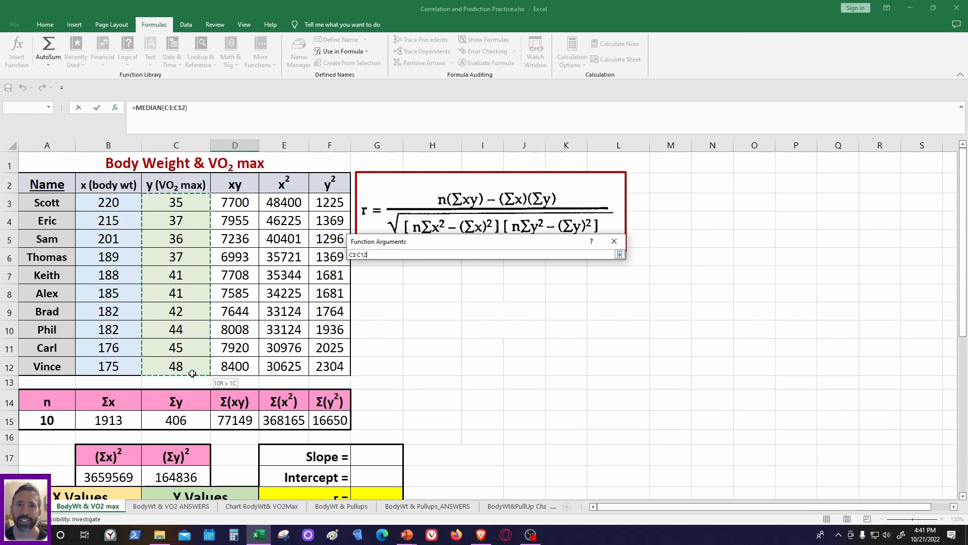
{"action": "left_click", "coordinate": [620, 254]}
{"action": "left_click", "coordinate": [552, 393]}
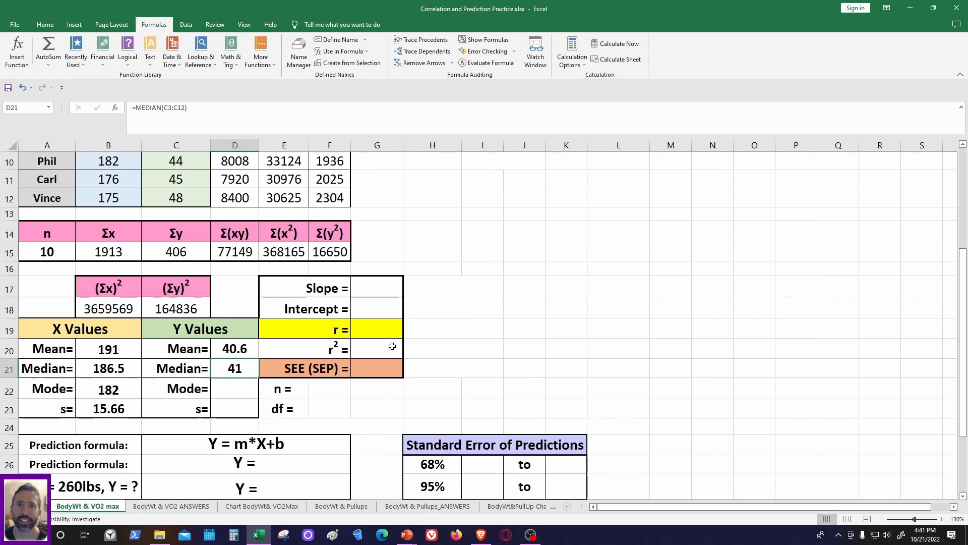
- Insert the MODE.MULT function in the Y Values Mode cell, D22
{"action": "left_click", "coordinate": [233, 388]}
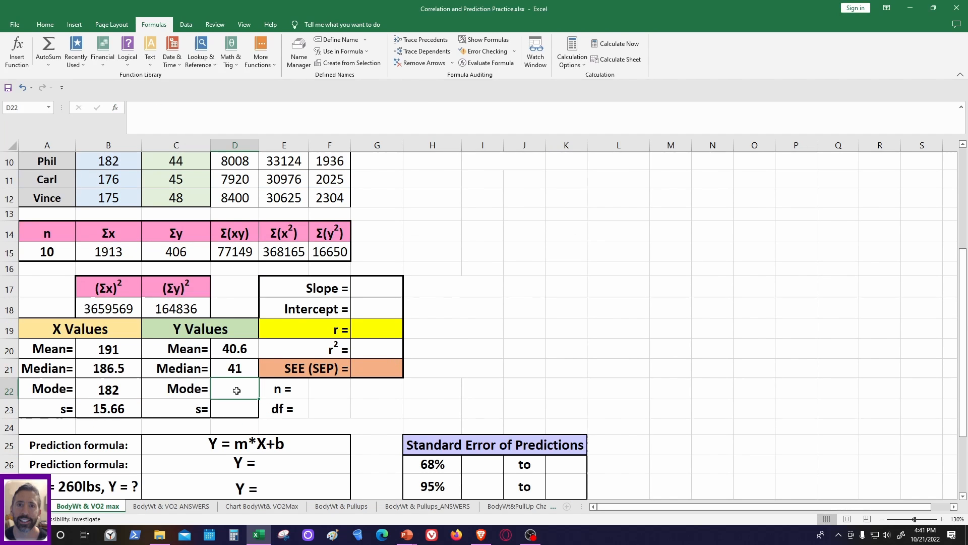
{"action": "left_click", "coordinate": [16, 50]}
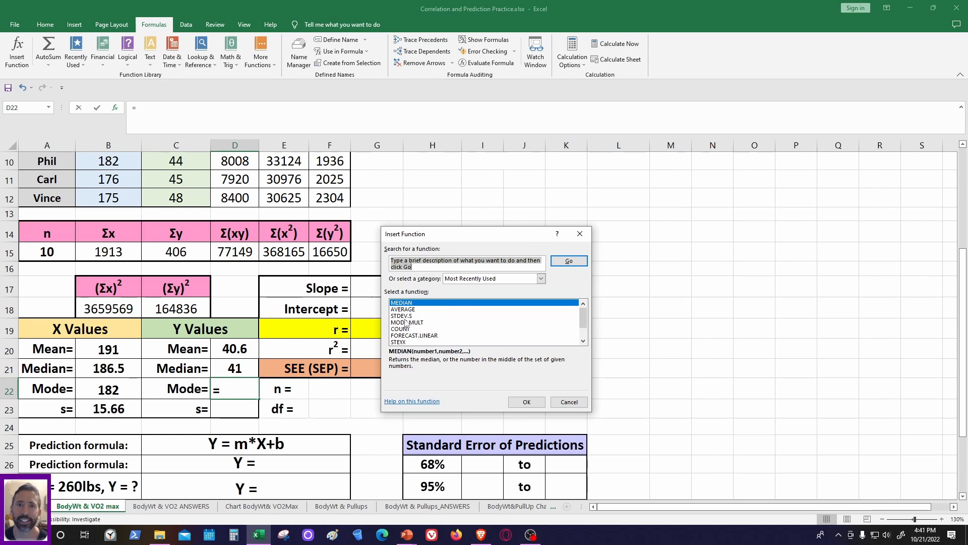
{"action": "left_click", "coordinate": [407, 323]}
{"action": "left_click", "coordinate": [527, 402]}
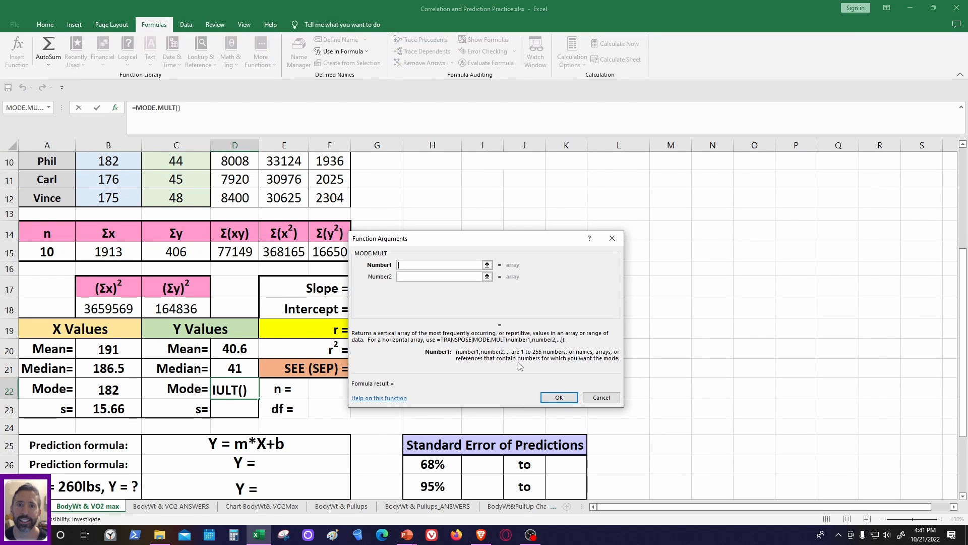
- Set the MODE.MULT argument to the VO2 max range C3:C12 and complete the formula
{"action": "left_click", "coordinate": [487, 263]}
{"action": "scroll", "coordinate": [196, 219], "scroll_direction": "up", "scroll_amount": 3}
{"action": "left_click_drag", "start_coordinate": [189, 201], "coordinate": [185, 367]}
{"action": "left_click", "coordinate": [618, 251]}
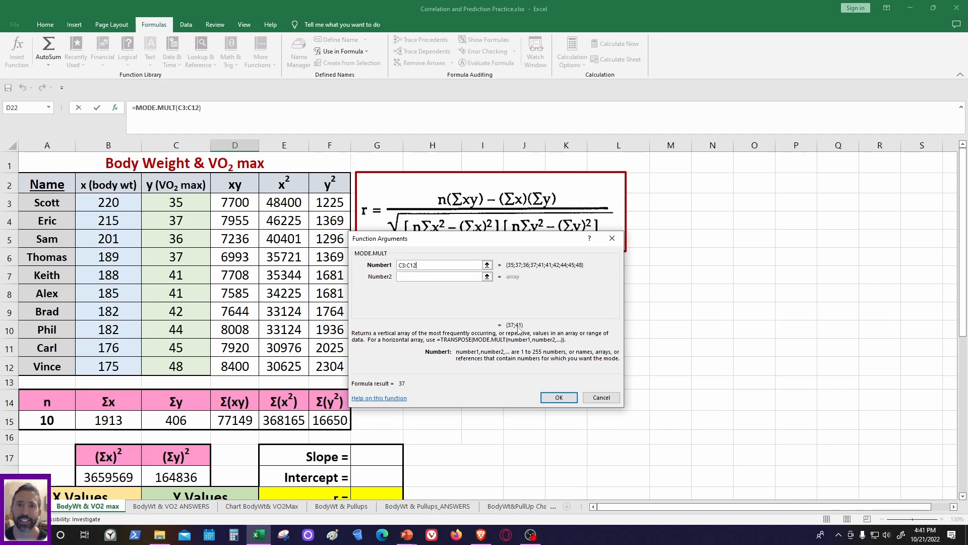
{"action": "left_click", "coordinate": [559, 398]}
- Replace the formula in the Y Values Mode cell, D22, with the two modes entered as "37, 41"
{"action": "scroll", "coordinate": [557, 393], "scroll_direction": "down", "scroll_amount": 5}
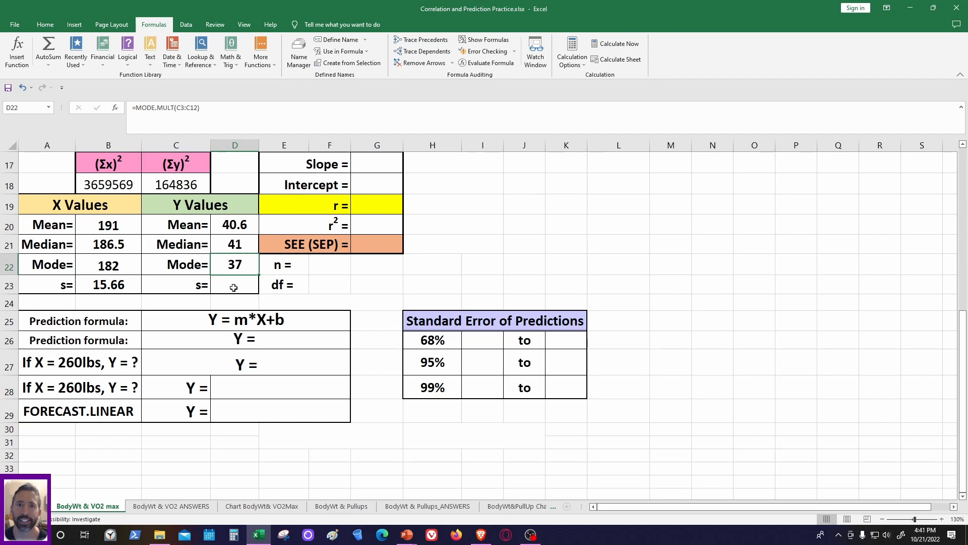
{"action": "type", "text": "3"}
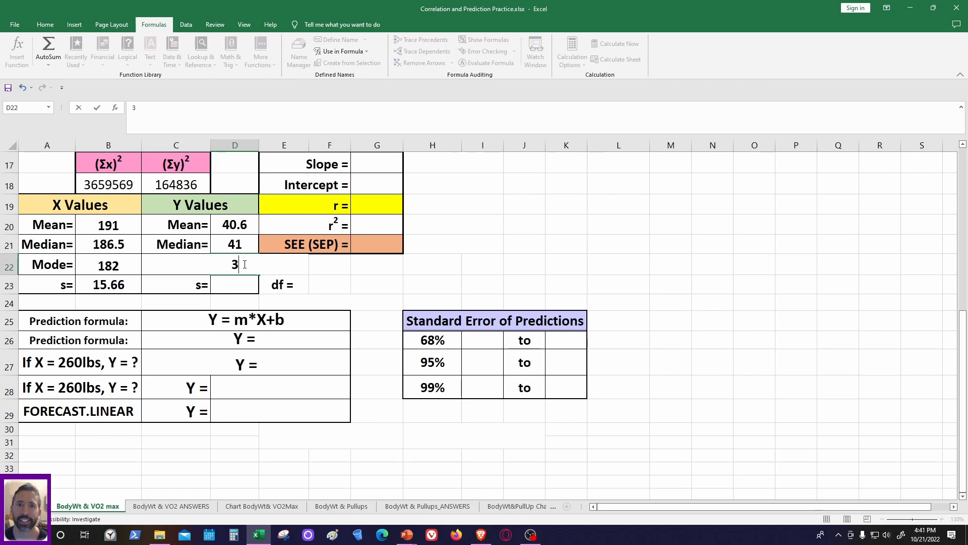
{"action": "type", "text": "7, 41"}
{"action": "left_click", "coordinate": [349, 286]}
- Insert the sample standard deviation function STDEV.S in the Y Values standard deviation cell, D23
{"action": "left_click", "coordinate": [251, 289]}
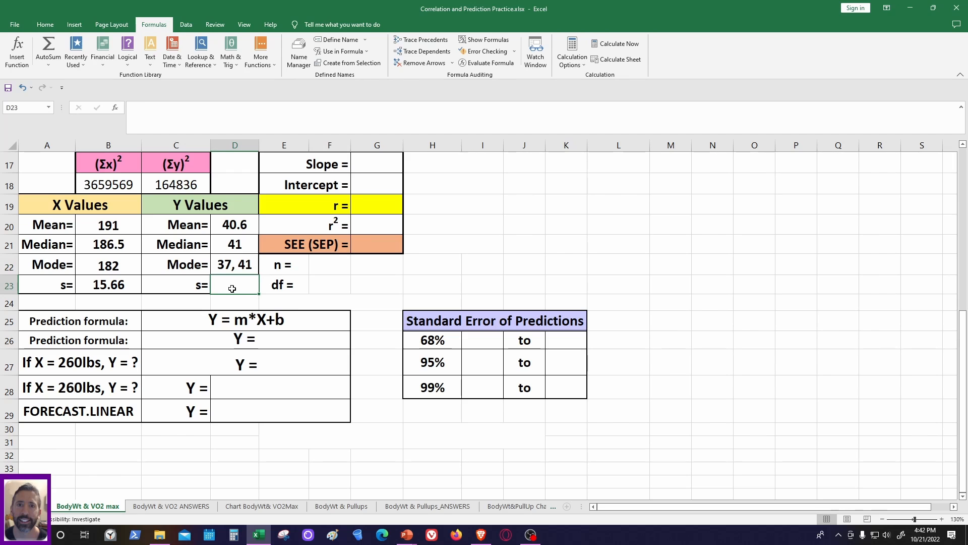
{"action": "left_click", "coordinate": [17, 51]}
{"action": "left_click", "coordinate": [408, 323]}
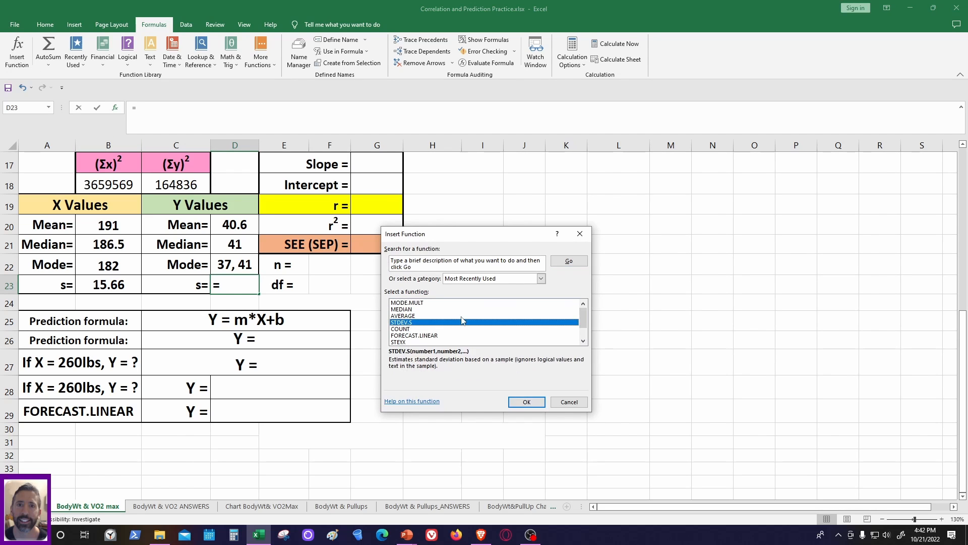
{"action": "left_click", "coordinate": [526, 402]}
- Set the STDEV.S argument to the VO2 max range C3:C12 and complete the formula
{"action": "left_click", "coordinate": [503, 267]}
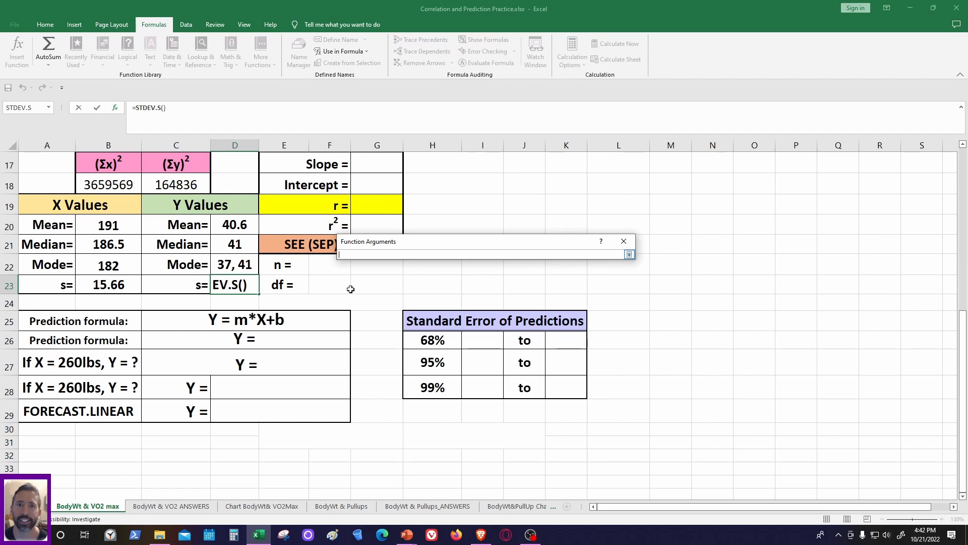
{"action": "scroll", "coordinate": [303, 263], "scroll_direction": "up", "scroll_amount": 5}
{"action": "left_click_drag", "start_coordinate": [192, 204], "coordinate": [202, 359]}
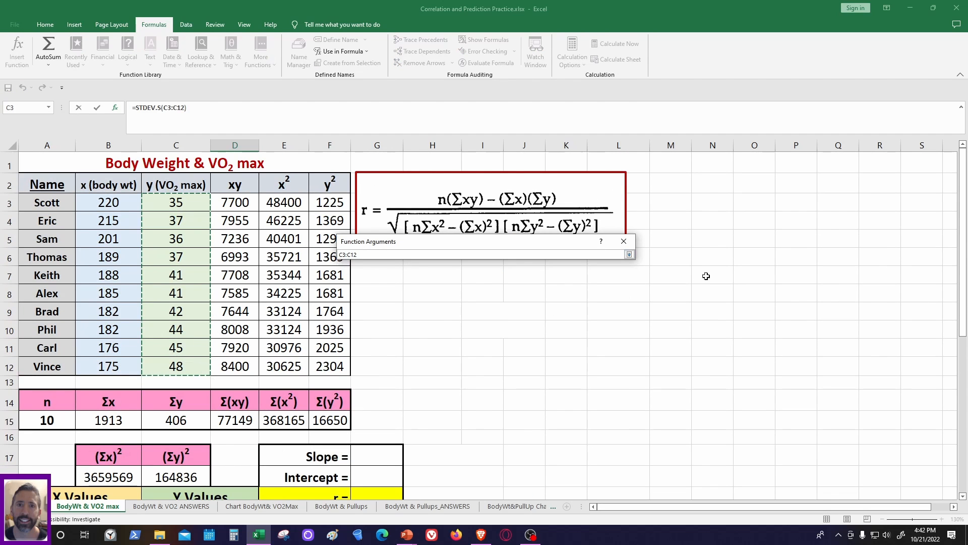
{"action": "left_click", "coordinate": [630, 255]}
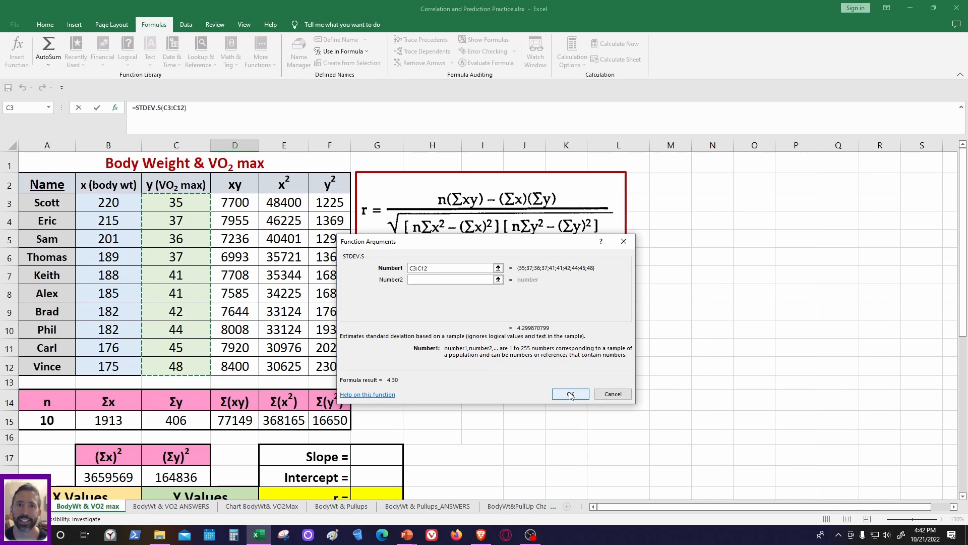
{"action": "left_click", "coordinate": [571, 393]}
{"action": "scroll", "coordinate": [538, 390], "scroll_direction": "down", "scroll_amount": 3}
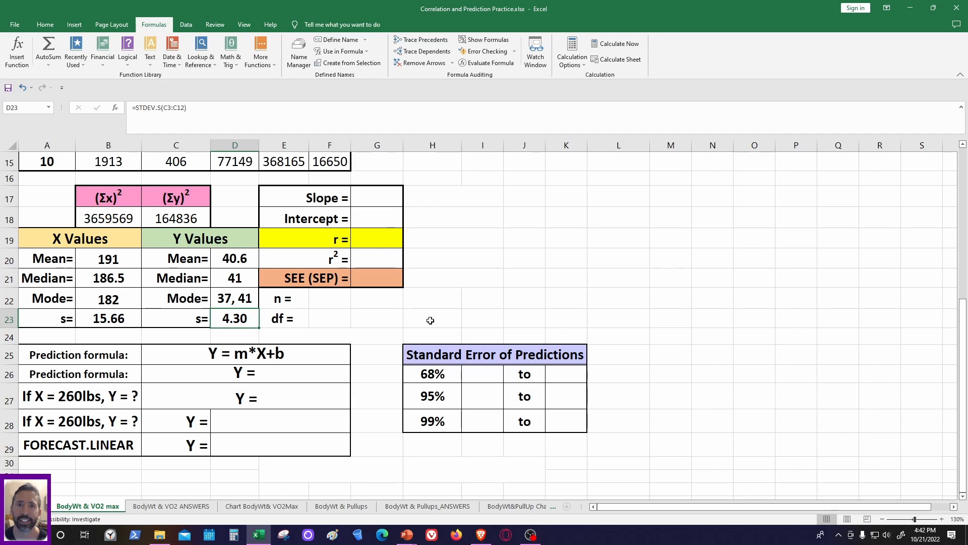
- Insert the PEARSON function from the Statistical category in the correlation coefficient (r) cell, G19
{"action": "left_click", "coordinate": [378, 235]}
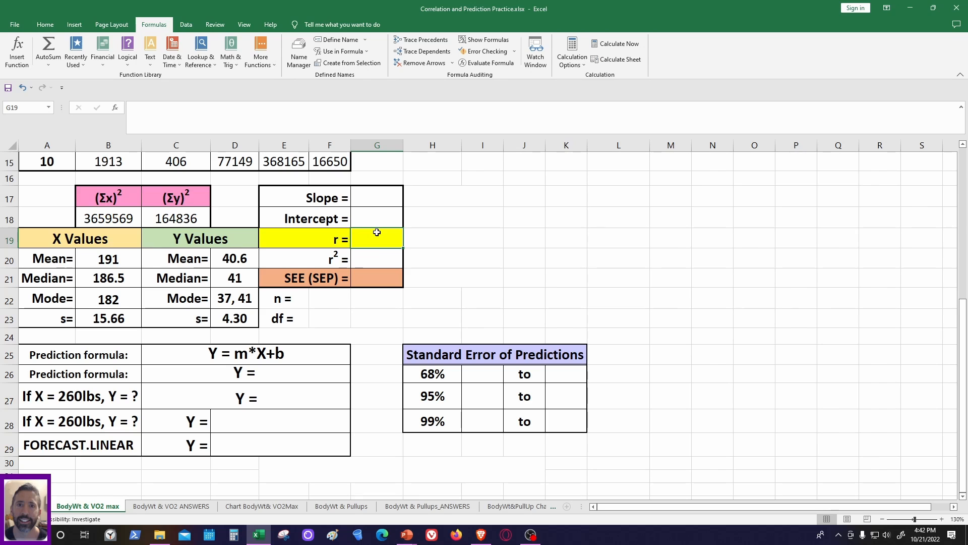
{"action": "left_click", "coordinate": [20, 50]}
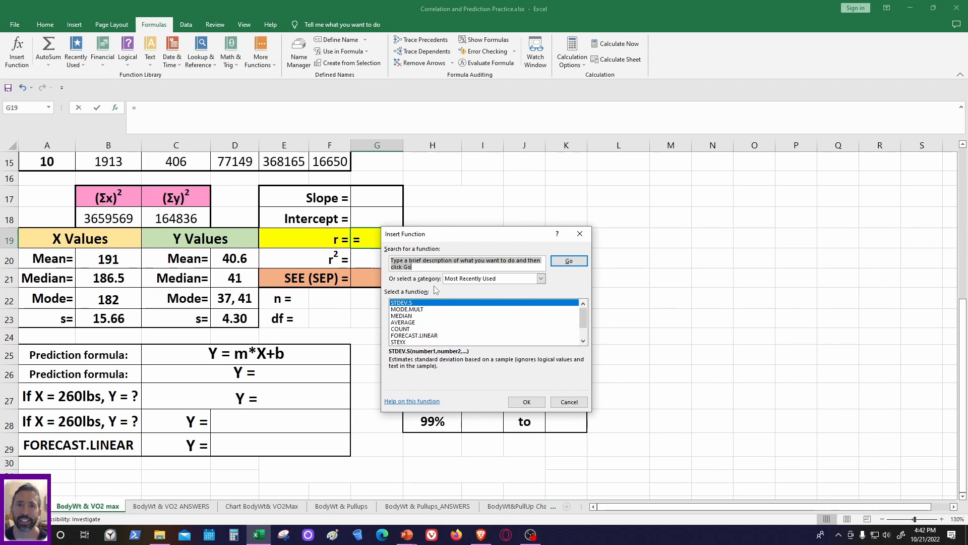
{"action": "left_click", "coordinate": [476, 281]}
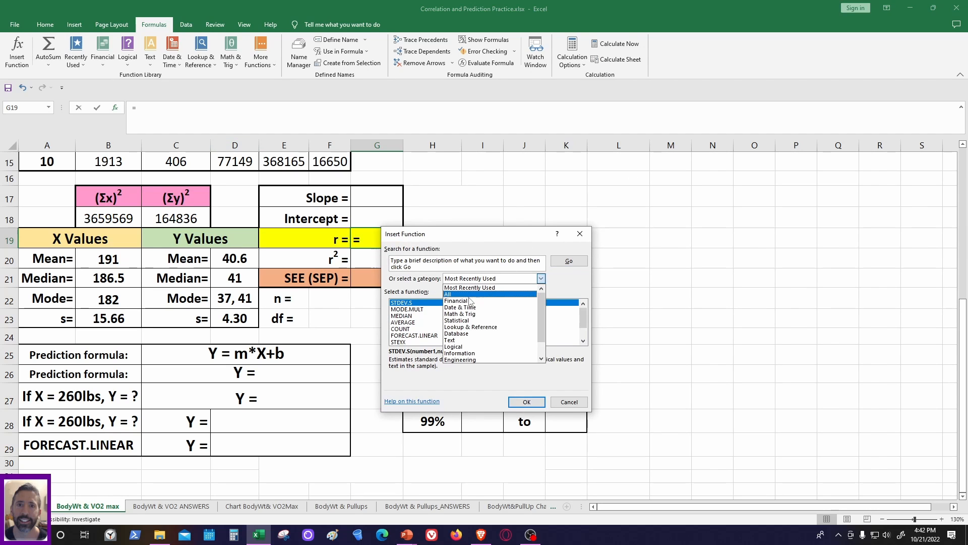
{"action": "left_click", "coordinate": [467, 323]}
{"action": "scroll", "coordinate": [505, 333], "scroll_direction": "down", "scroll_amount": 20}
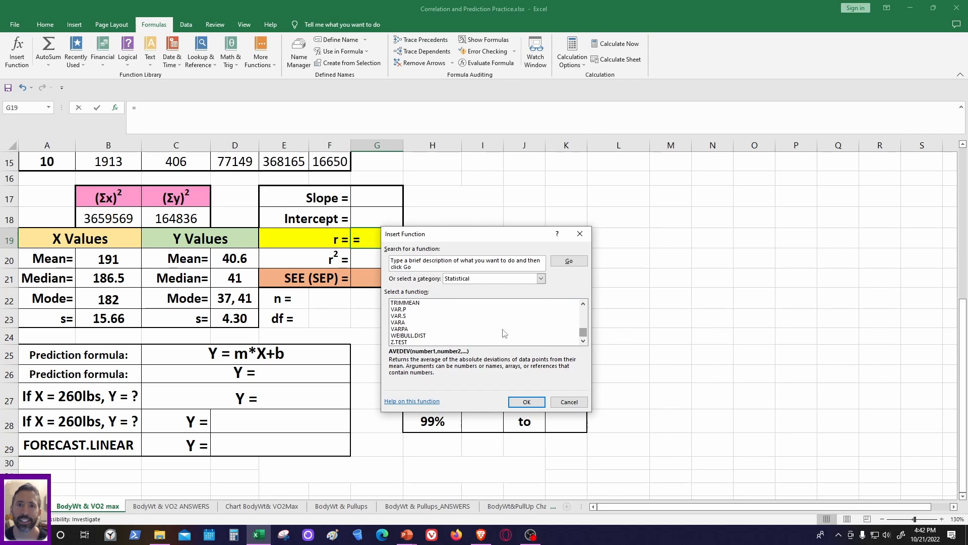
{"action": "scroll", "coordinate": [505, 333], "scroll_direction": "up", "scroll_amount": 8}
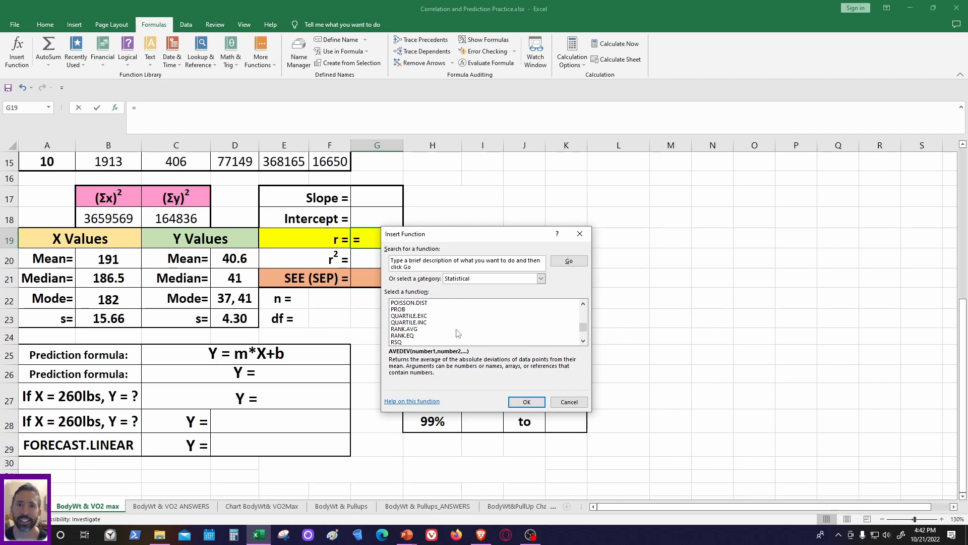
{"action": "scroll", "coordinate": [458, 332], "scroll_direction": "up", "scroll_amount": 3}
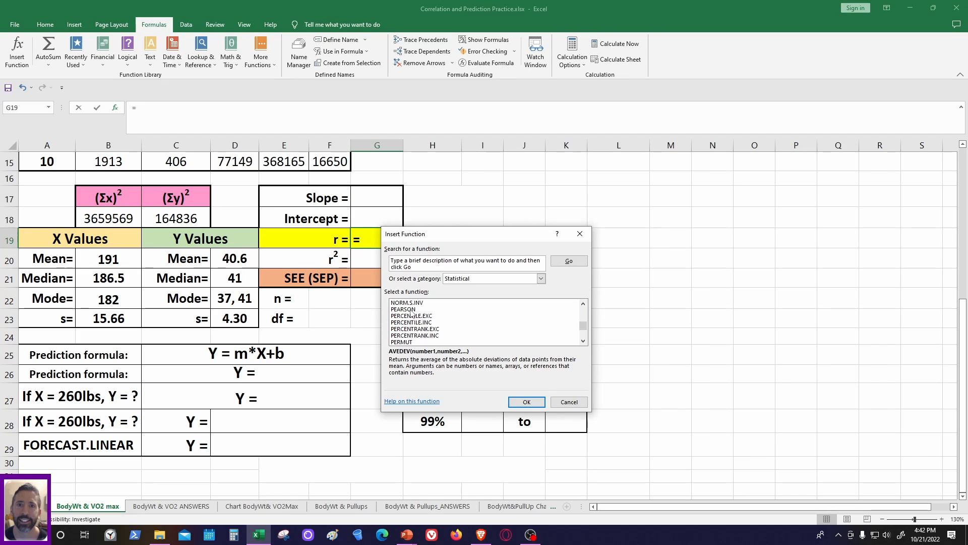
{"action": "left_click", "coordinate": [409, 310]}
{"action": "left_click", "coordinate": [525, 402]}
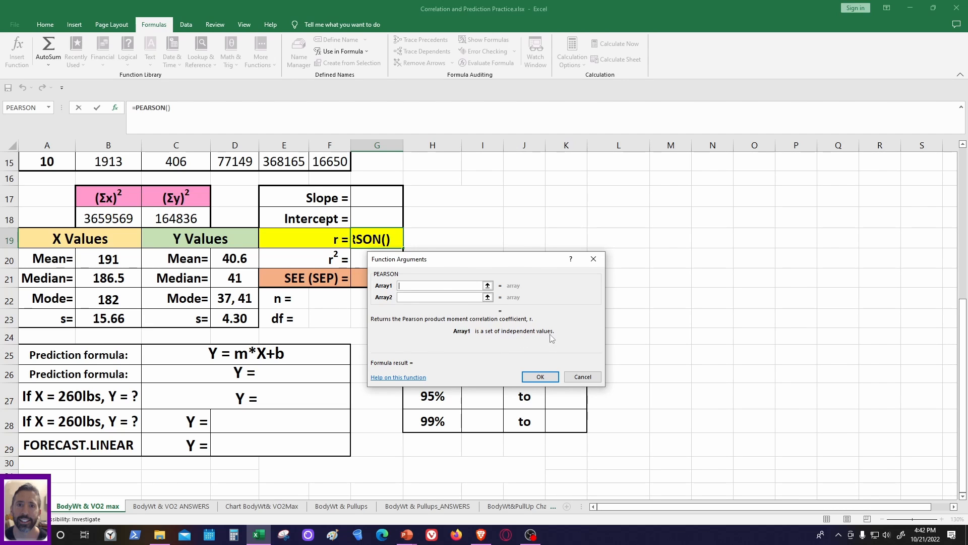
- Set Array1 of the PEARSON function to the body weight range B3:B12
{"action": "scroll", "coordinate": [285, 309], "scroll_direction": "up", "scroll_amount": 5}
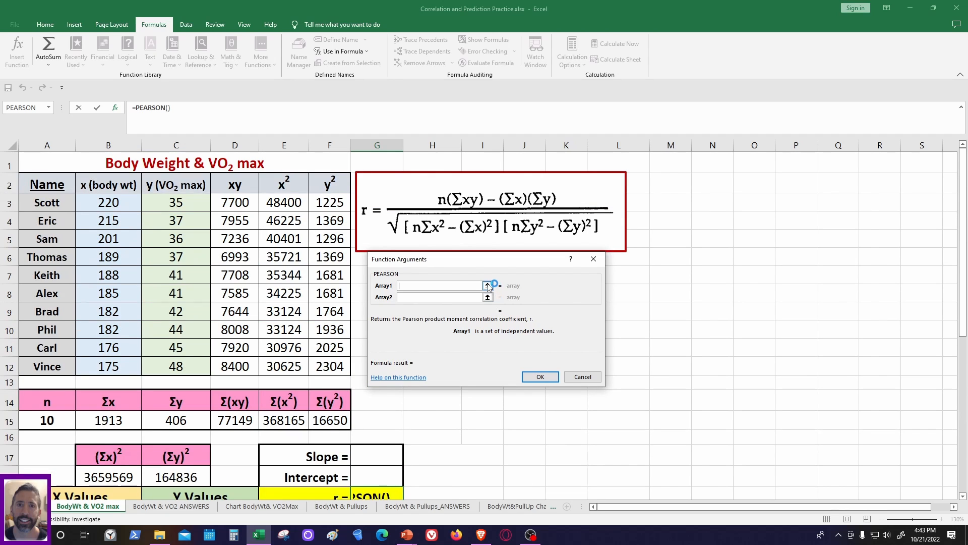
{"action": "left_click", "coordinate": [487, 285]}
{"action": "left_click_drag", "start_coordinate": [108, 202], "coordinate": [115, 367]}
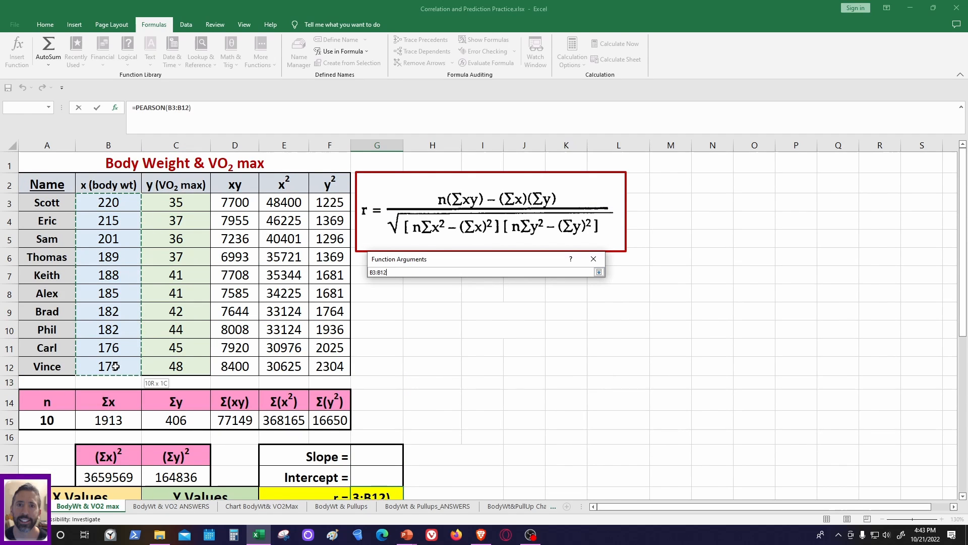
{"action": "left_click", "coordinate": [600, 273]}
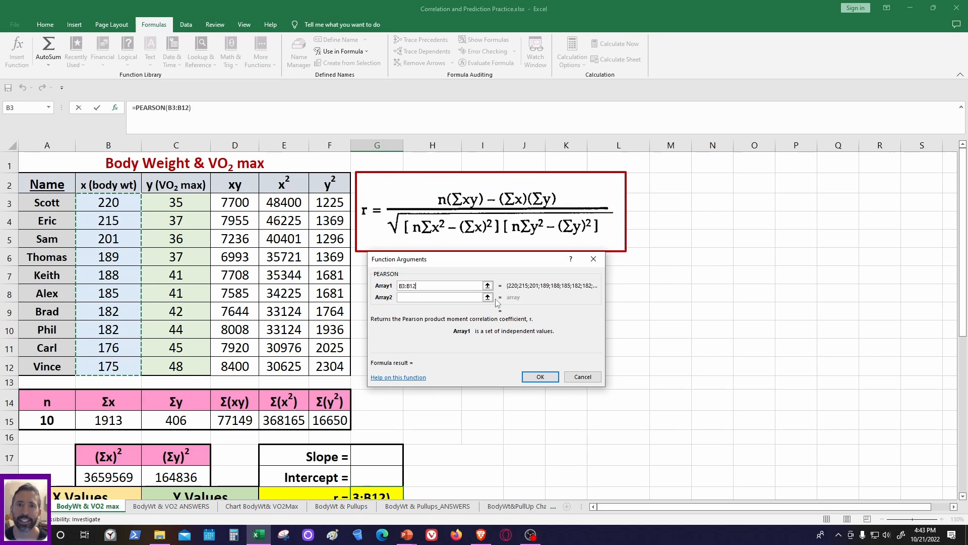
- Set Array2 of the PEARSON function to the VO2 max range C3:C12 and complete the formula
{"action": "left_click", "coordinate": [472, 296]}
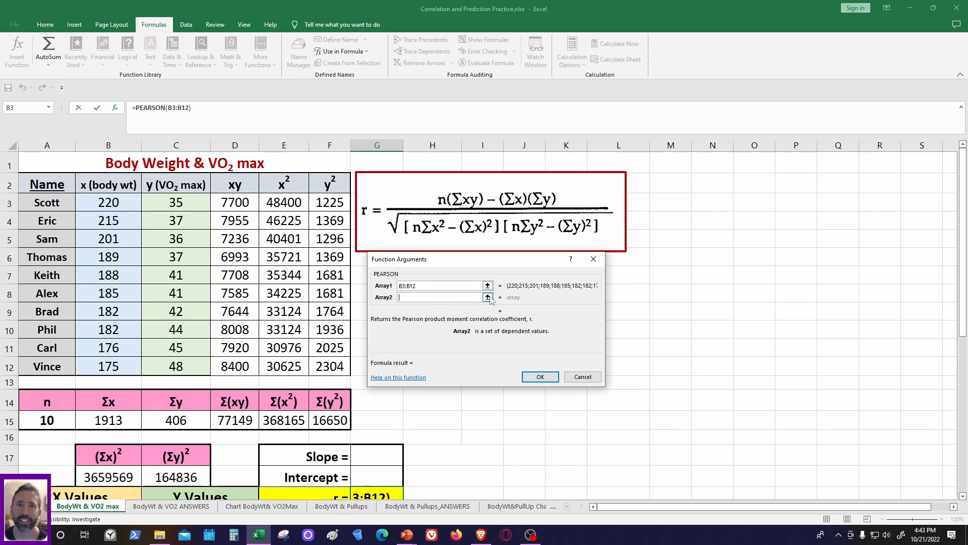
{"action": "left_click", "coordinate": [488, 297]}
{"action": "left_click_drag", "start_coordinate": [165, 200], "coordinate": [170, 368]}
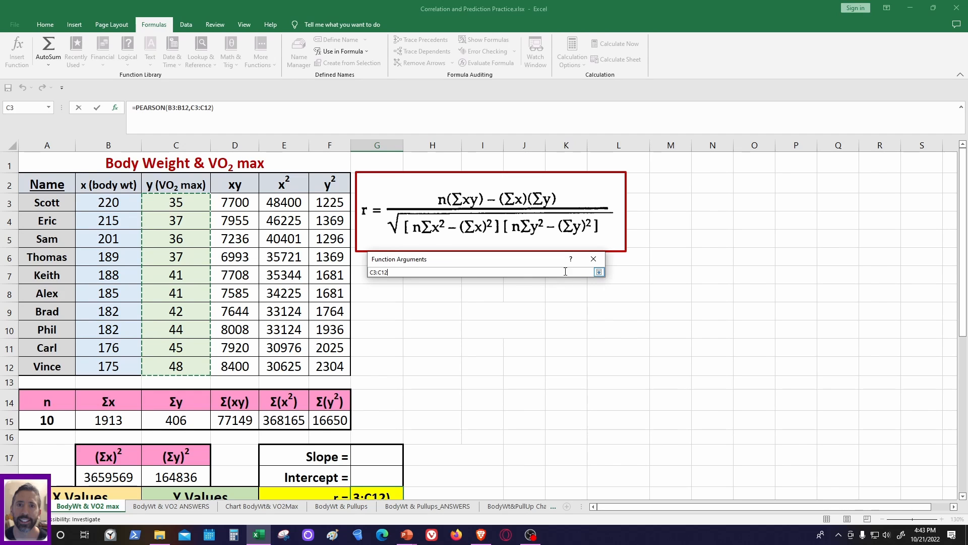
{"action": "left_click", "coordinate": [599, 272]}
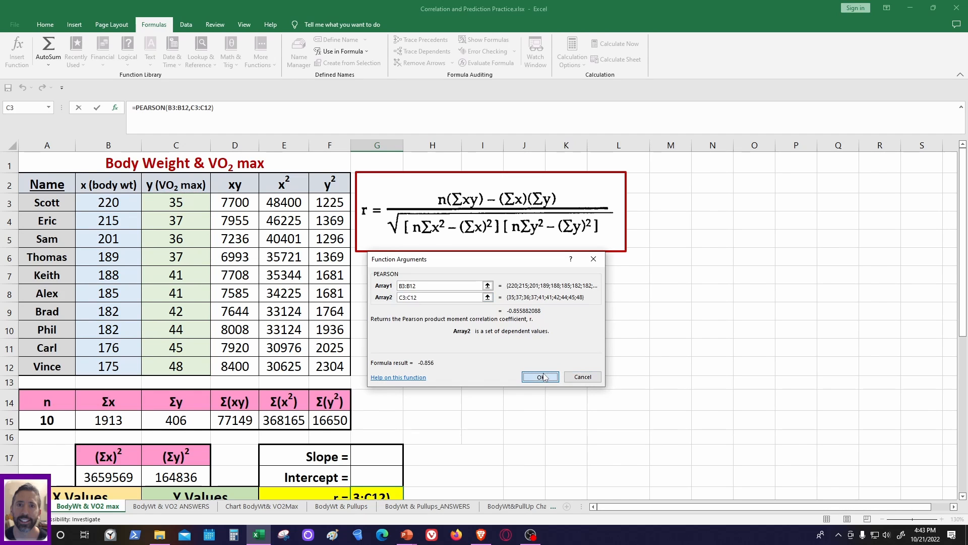
{"action": "left_click", "coordinate": [540, 377]}
{"action": "scroll", "coordinate": [509, 333], "scroll_direction": "down", "scroll_amount": 3}
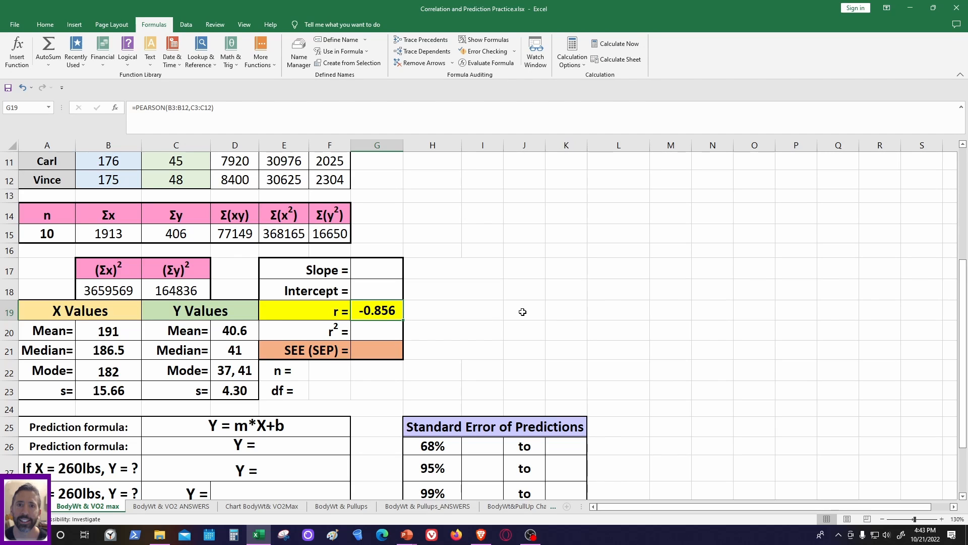
- Insert the RSQ function from the Statistical category in the r² cell, G20
{"action": "left_click", "coordinate": [417, 313]}
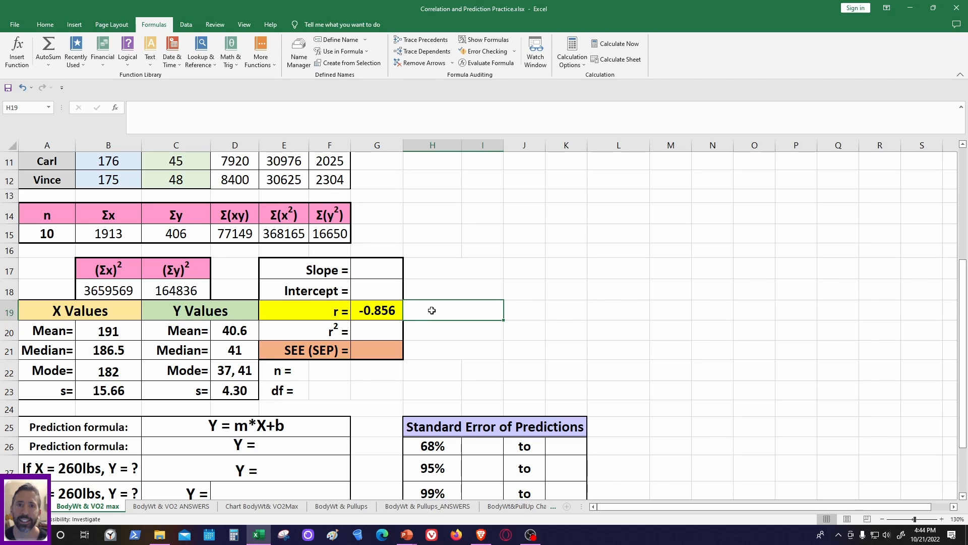
{"action": "left_click", "coordinate": [369, 327]}
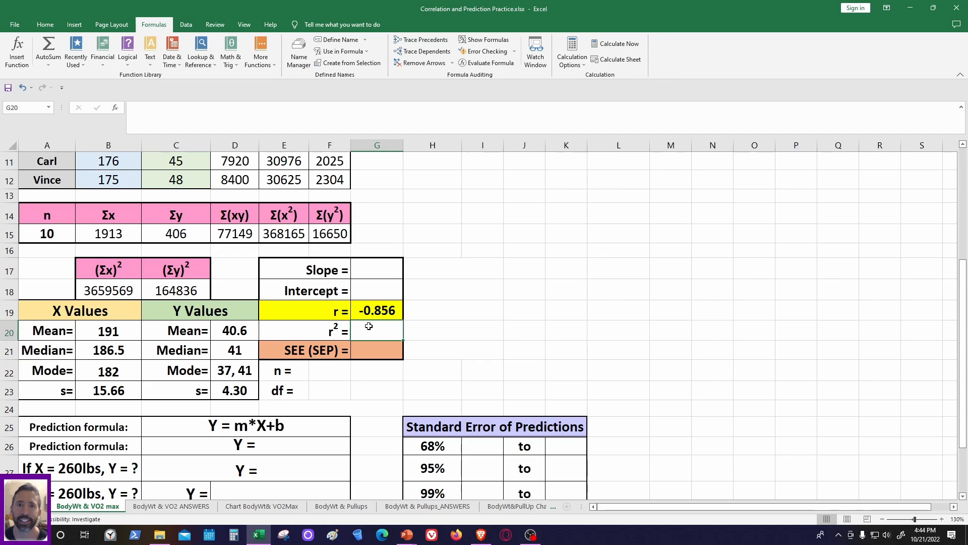
{"action": "left_click", "coordinate": [384, 310]}
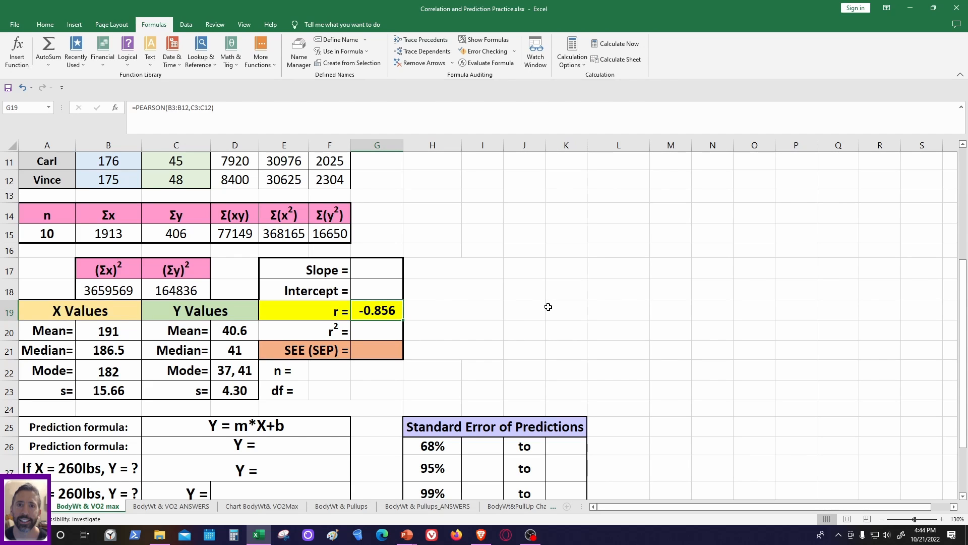
{"action": "left_click", "coordinate": [382, 333]}
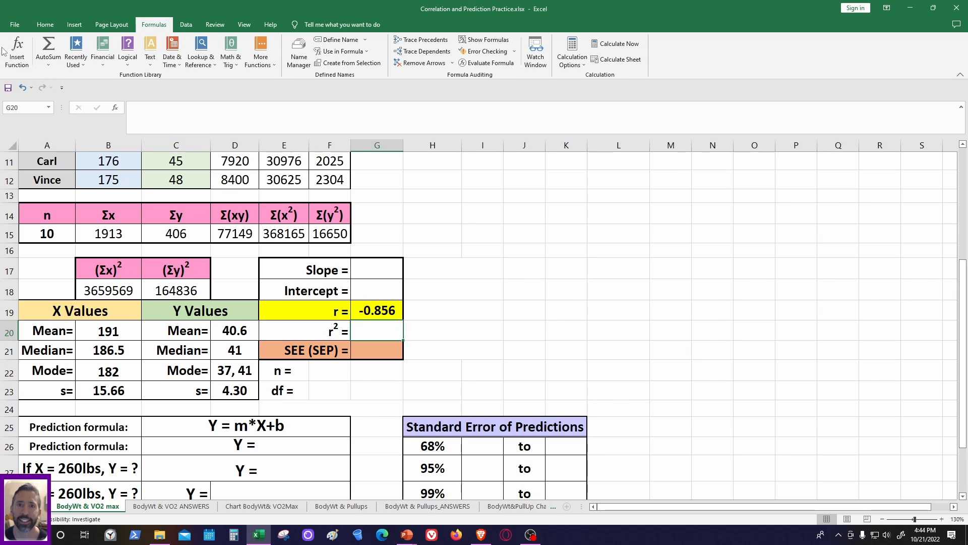
{"action": "left_click", "coordinate": [18, 51]}
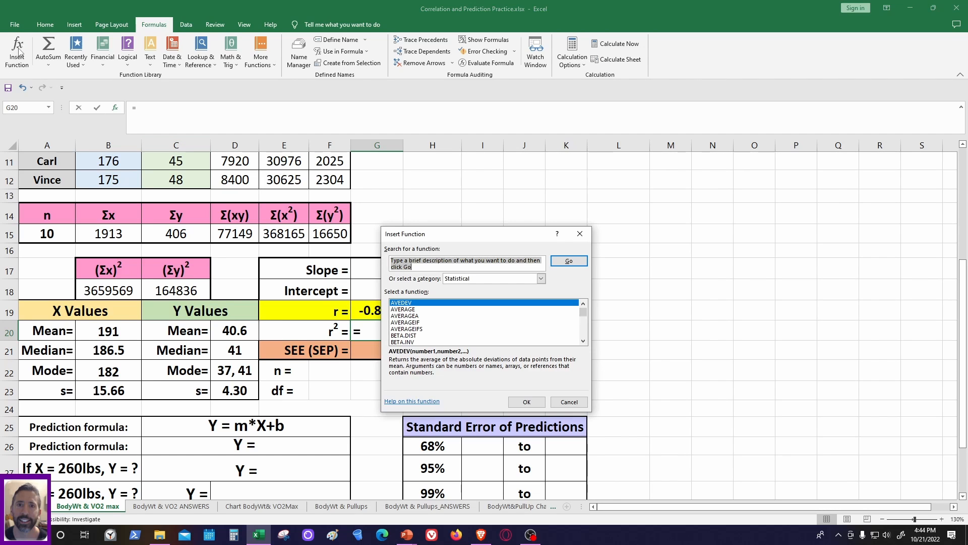
{"action": "left_click", "coordinate": [584, 325]}
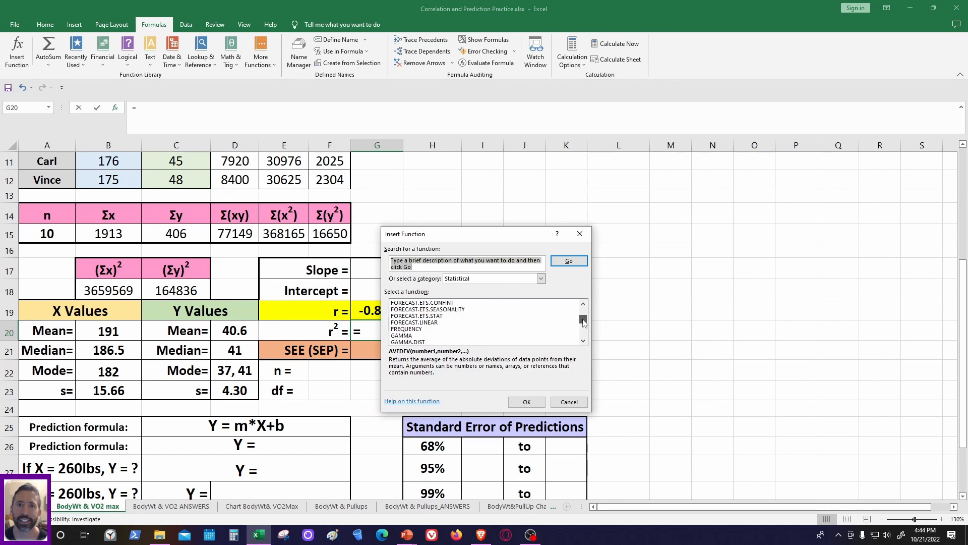
{"action": "left_click", "coordinate": [399, 315]}
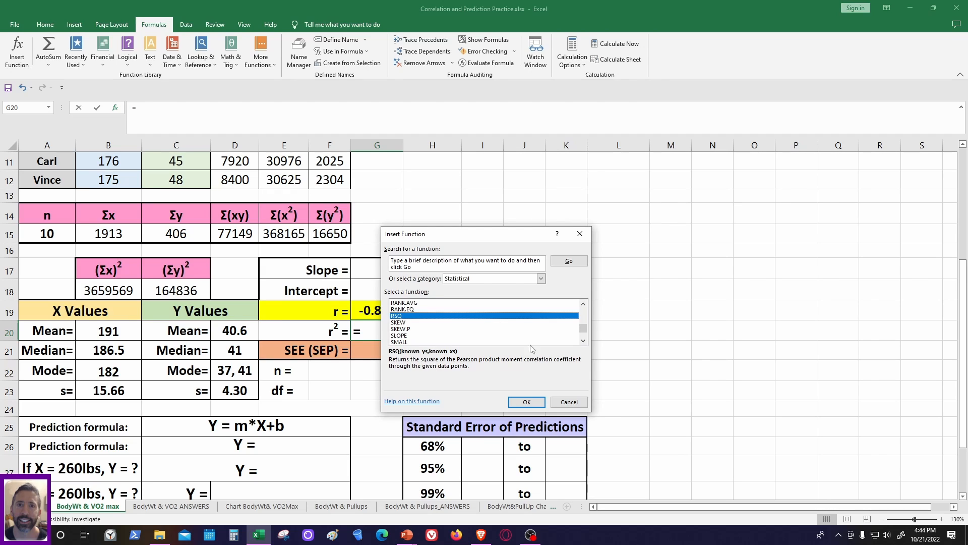
{"action": "left_click", "coordinate": [527, 402]}
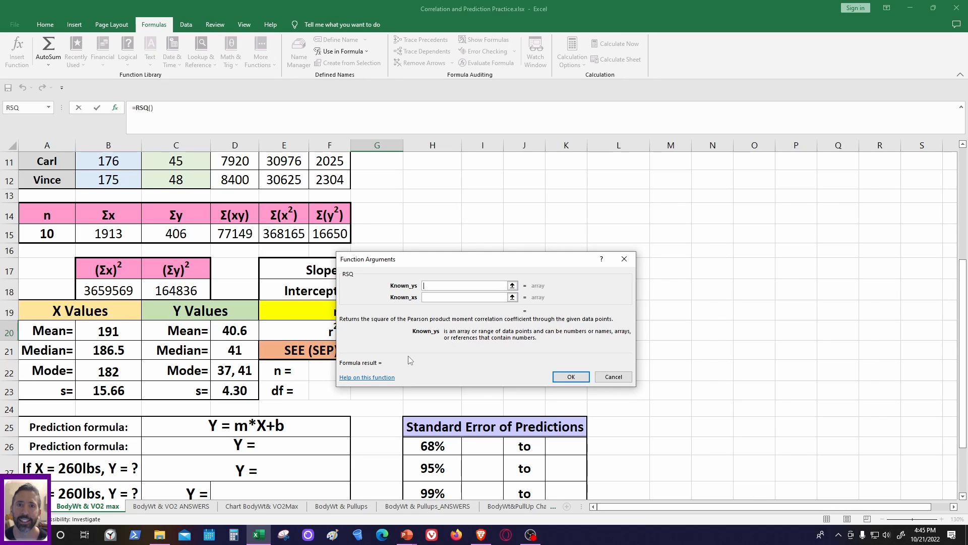
- Set Known_ys of the RSQ function to the VO2 max range C3:C12
{"action": "left_click", "coordinate": [513, 285]}
{"action": "scroll", "coordinate": [251, 311], "scroll_direction": "up", "scroll_amount": 4}
{"action": "left_click_drag", "start_coordinate": [164, 202], "coordinate": [179, 366]}
{"action": "left_click", "coordinate": [630, 271]}
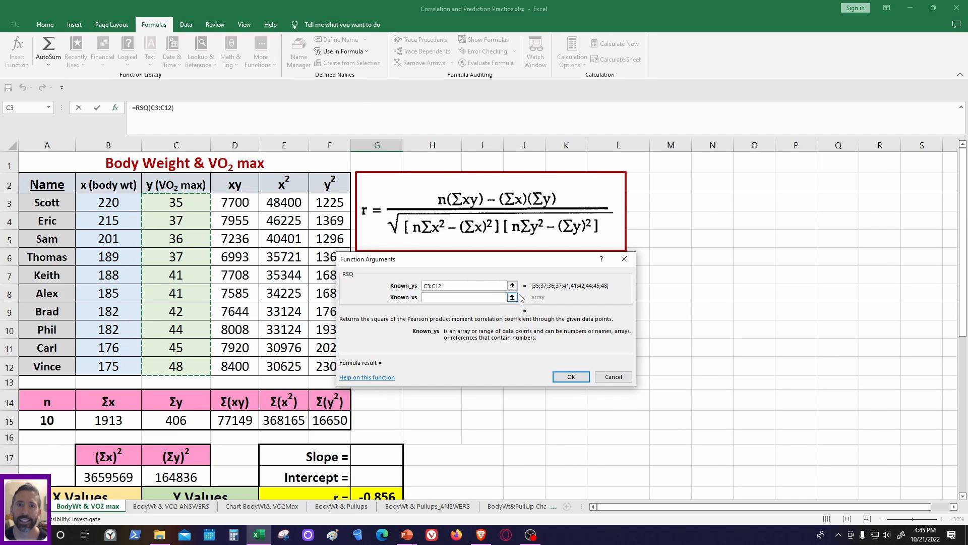
- Set Known_xs of the RSQ function to the body weight range B3:B12 and complete the formula
{"action": "left_click", "coordinate": [513, 298]}
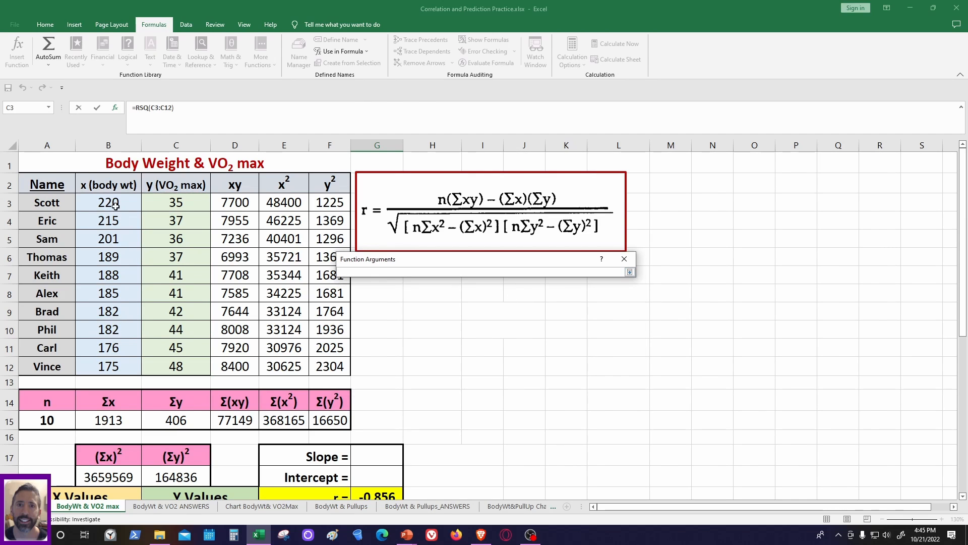
{"action": "left_click_drag", "start_coordinate": [115, 203], "coordinate": [131, 366]}
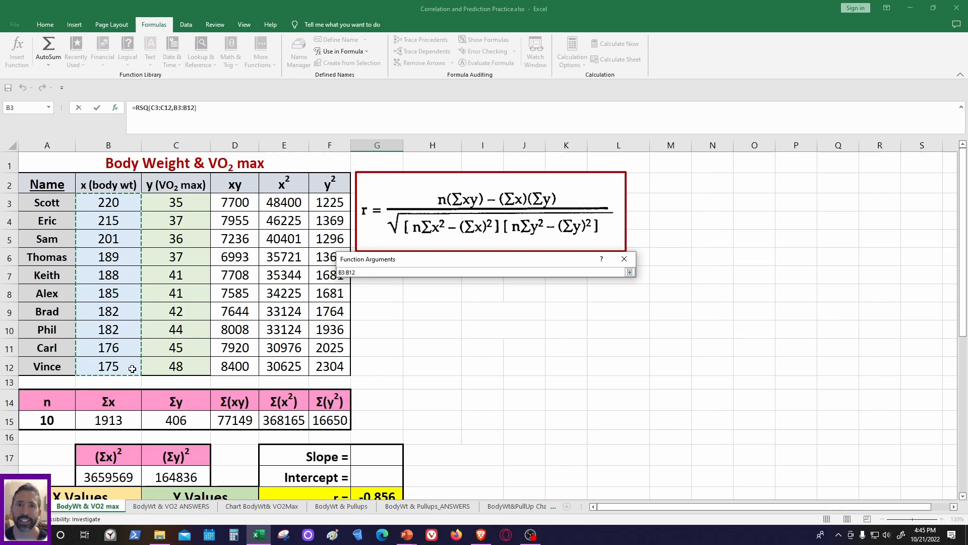
{"action": "left_click", "coordinate": [630, 272]}
{"action": "left_click", "coordinate": [573, 376]}
{"action": "scroll", "coordinate": [365, 323], "scroll_direction": "down", "scroll_amount": 4}
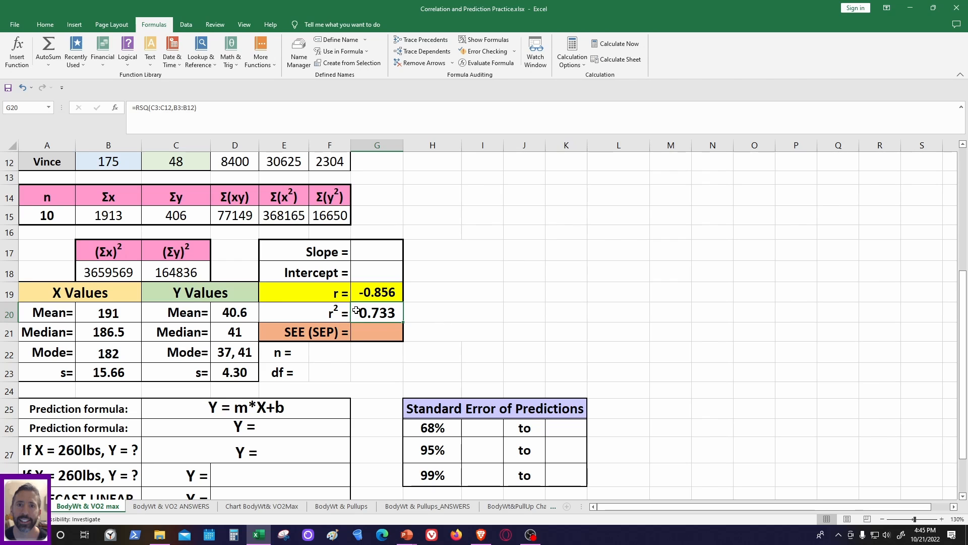
{"action": "scroll", "coordinate": [370, 327], "scroll_direction": "up", "scroll_amount": 4}
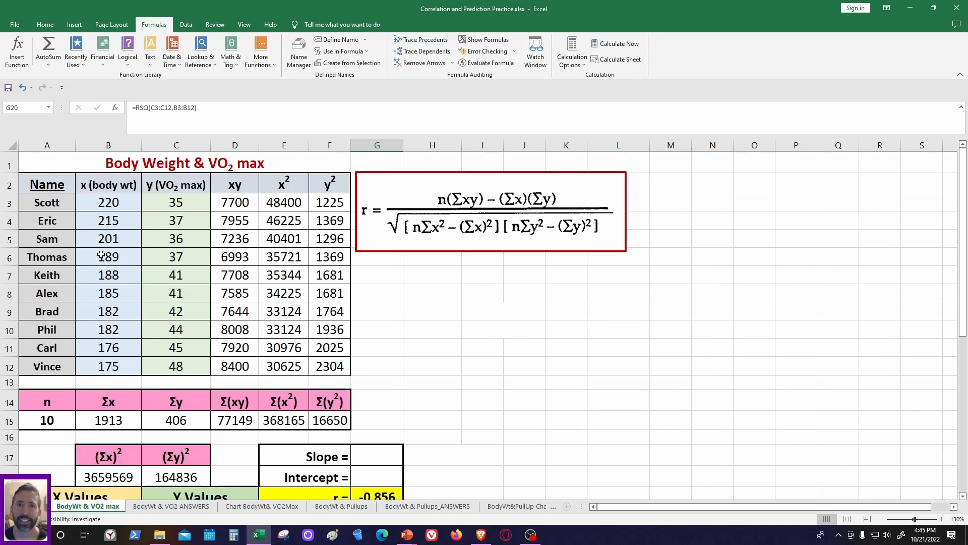
{"action": "scroll", "coordinate": [394, 335], "scroll_direction": "down", "scroll_amount": 3}
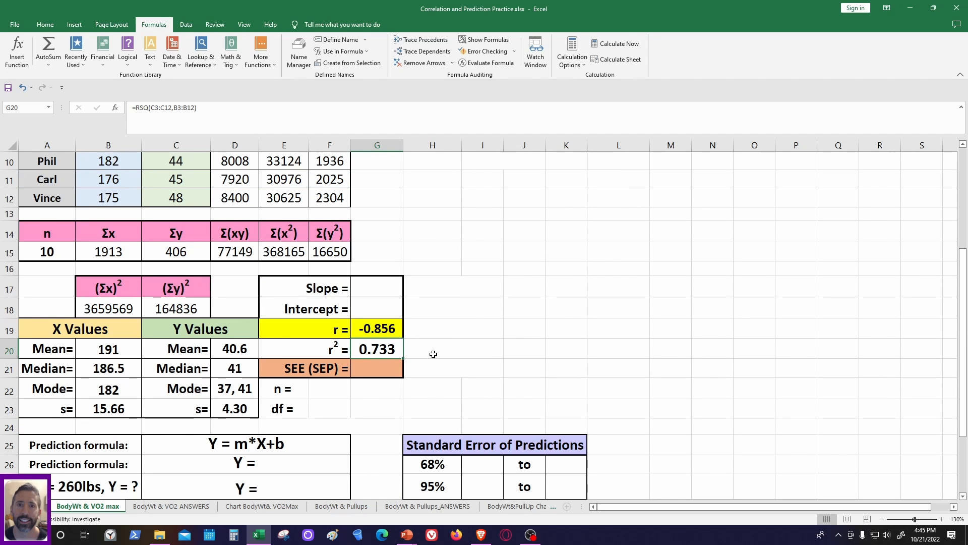
{"action": "scroll", "coordinate": [433, 354], "scroll_direction": "up", "scroll_amount": 1}
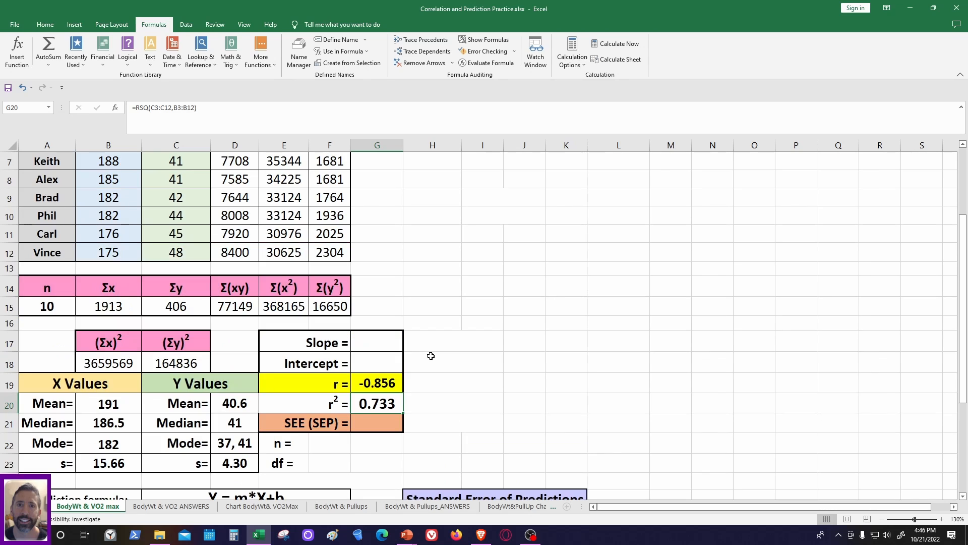
{"action": "scroll", "coordinate": [434, 354], "scroll_direction": "up", "scroll_amount": 2}
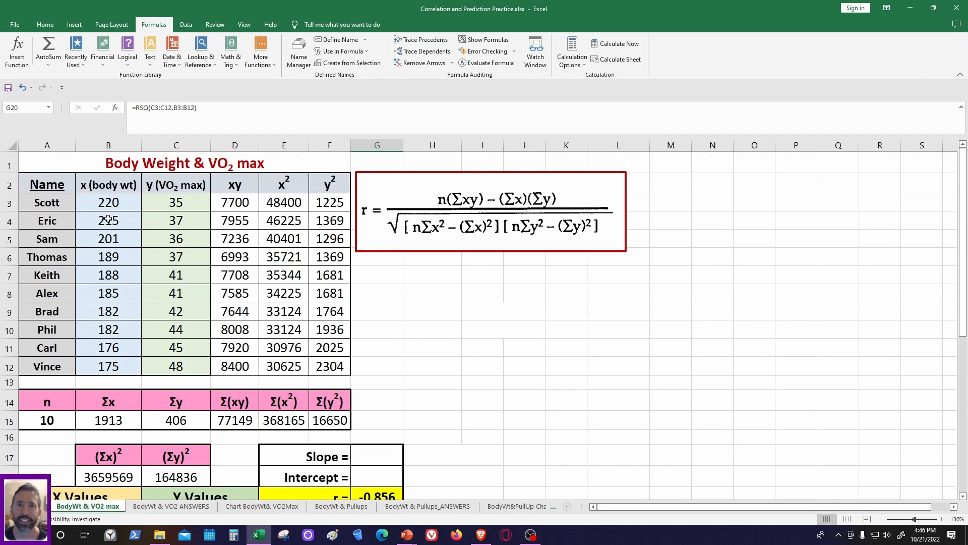
{"action": "left_click_drag", "start_coordinate": [88, 199], "coordinate": [132, 358]}
{"action": "scroll", "coordinate": [521, 363], "scroll_direction": "down", "scroll_amount": 5}
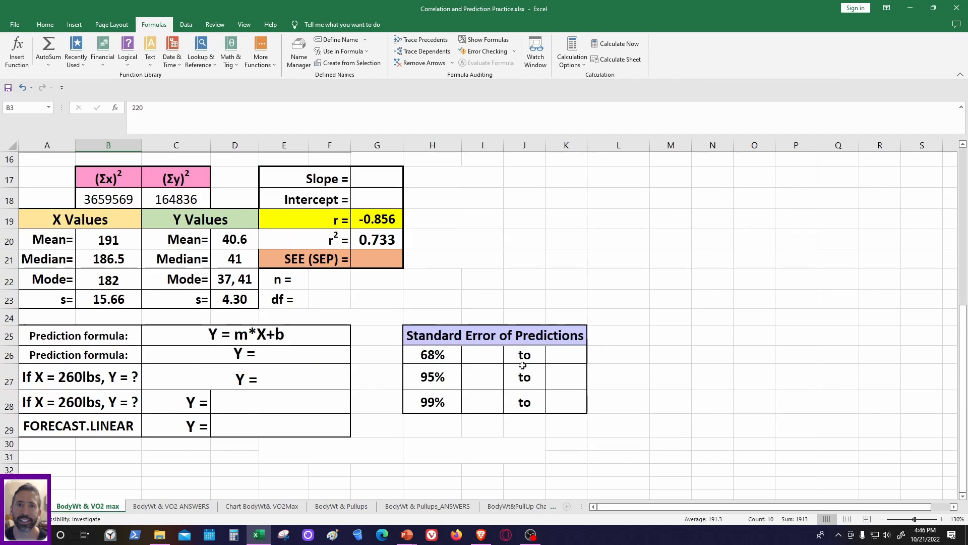
- Enter 10 as the sample size n in F22 and 8 as the degrees of freedom df in F23
{"action": "scroll", "coordinate": [469, 325], "scroll_direction": "up", "scroll_amount": 1}
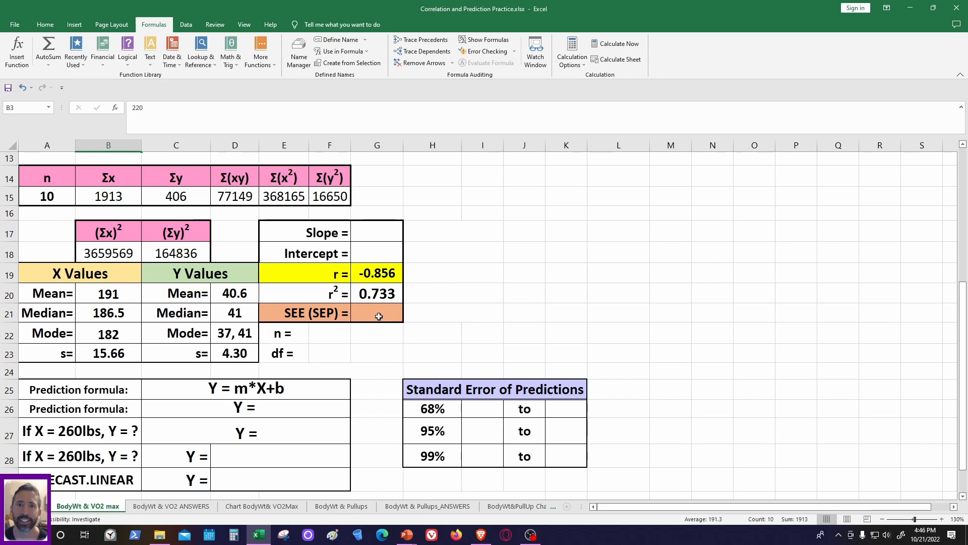
{"action": "left_click", "coordinate": [340, 338]}
{"action": "type", "text": "10"}
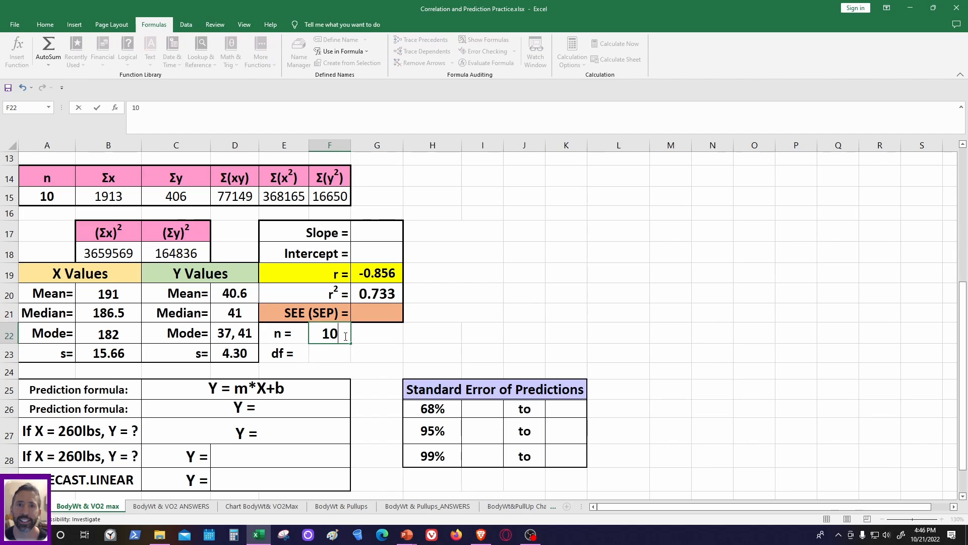
{"action": "key", "text": "Return"}
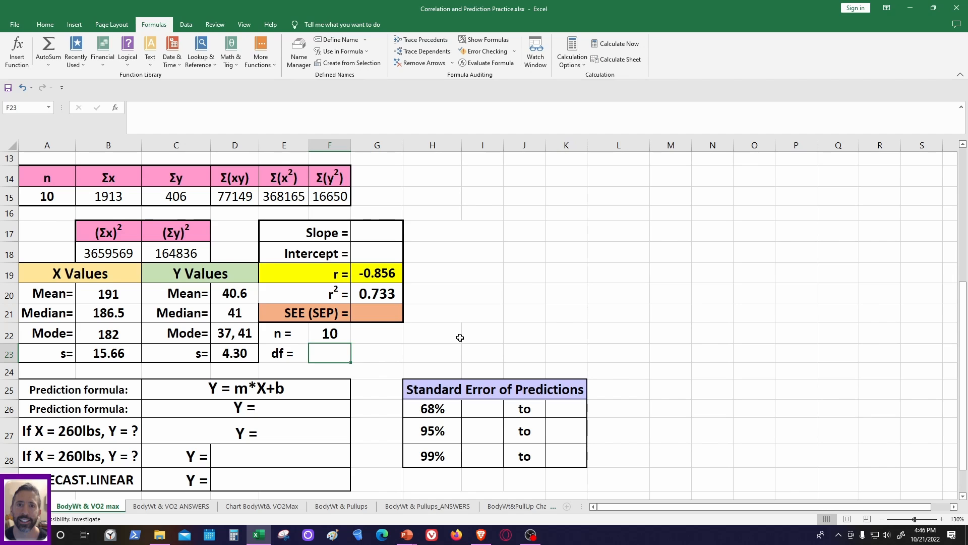
{"action": "type", "text": "8"}
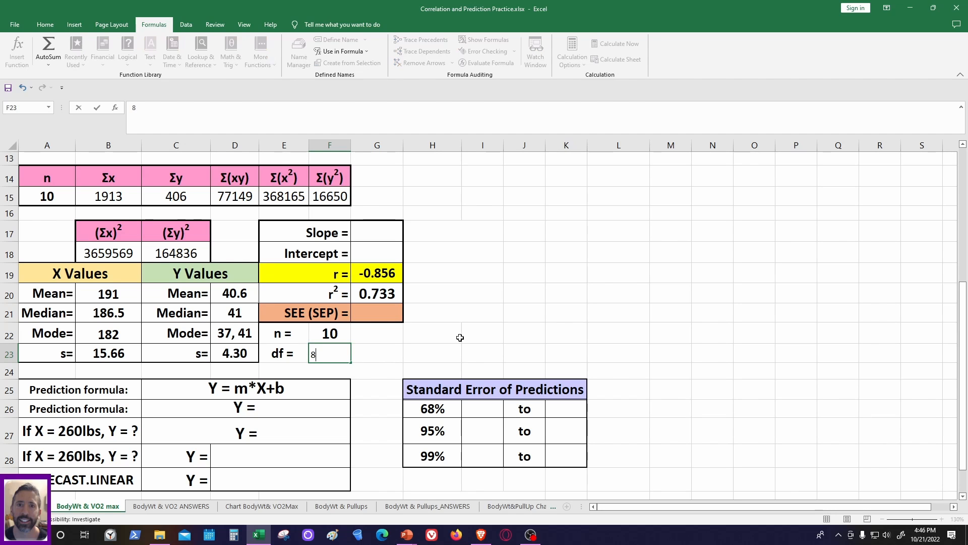
{"action": "left_click", "coordinate": [372, 355]}
- Format the df value in F23 as bold, font size 16, centered horizontally and vertically in its cell
{"action": "left_click", "coordinate": [348, 356]}
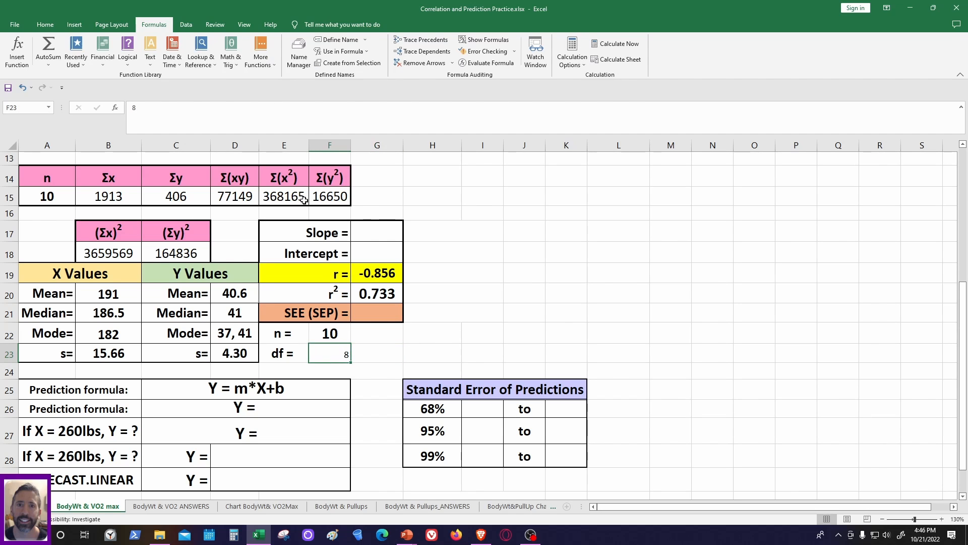
{"action": "left_click", "coordinate": [44, 25]}
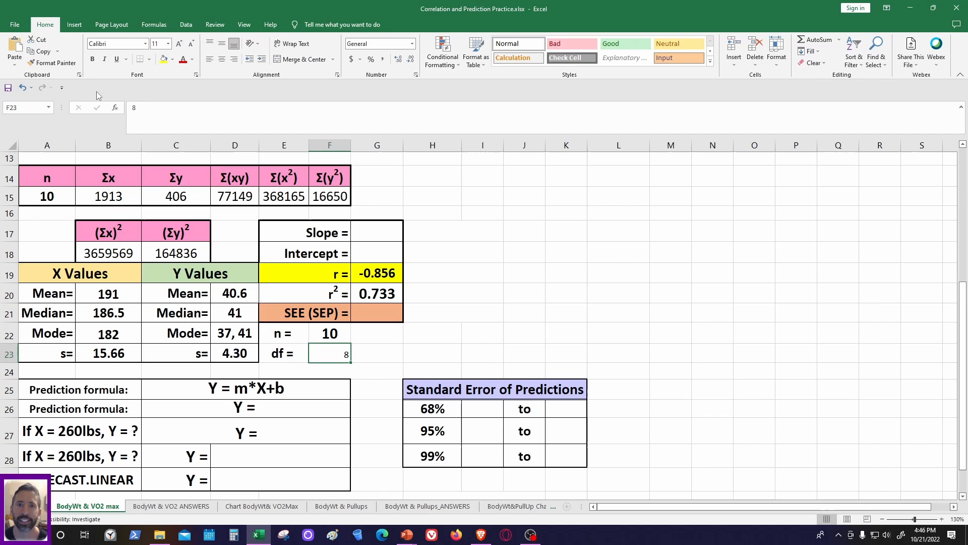
{"action": "left_click", "coordinate": [222, 59]}
{"action": "left_click", "coordinate": [178, 45]}
{"action": "left_click", "coordinate": [179, 44]}
{"action": "left_click", "coordinate": [179, 44]}
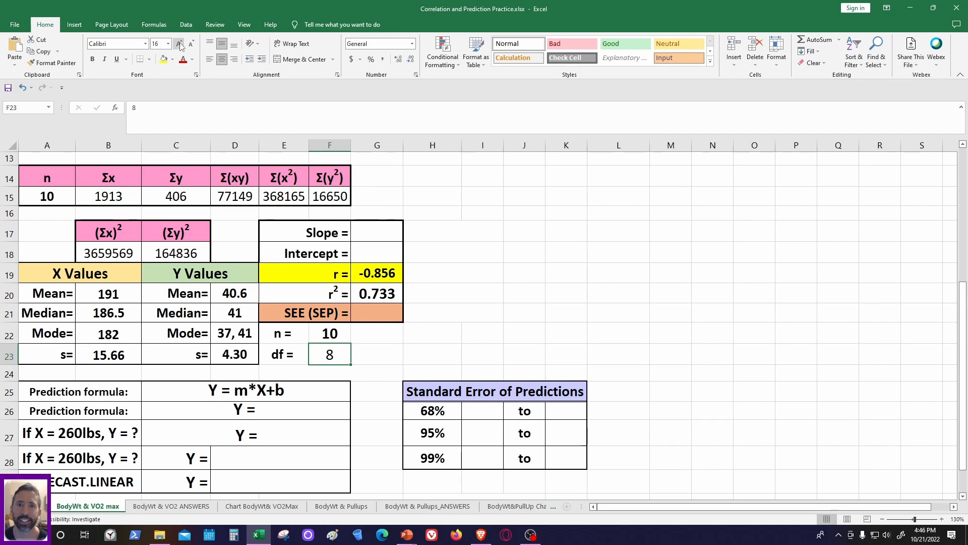
{"action": "left_click", "coordinate": [179, 44]}
{"action": "left_click", "coordinate": [179, 44]}
{"action": "left_click", "coordinate": [191, 45]}
{"action": "left_click", "coordinate": [92, 59]}
{"action": "left_click", "coordinate": [465, 286]}
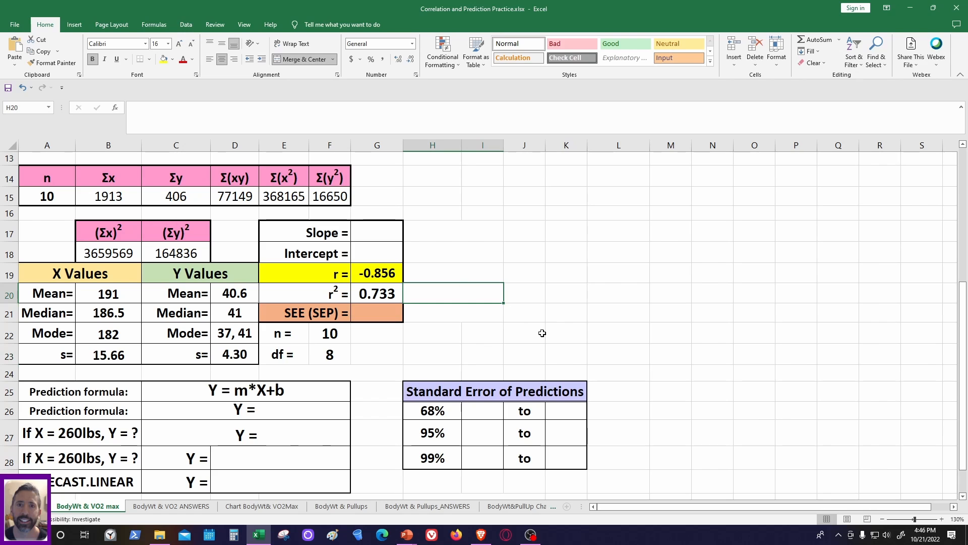
{"action": "scroll", "coordinate": [496, 339], "scroll_direction": "up", "scroll_amount": 1}
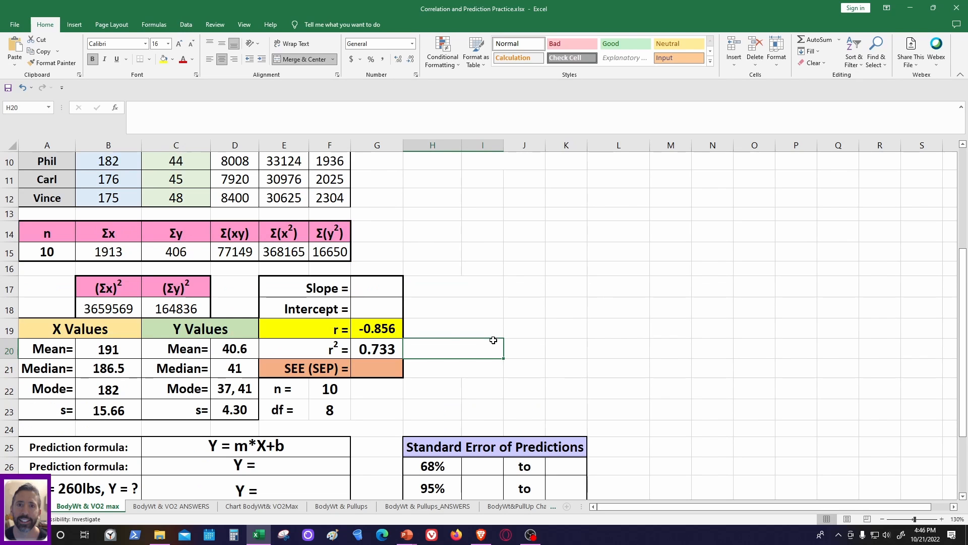
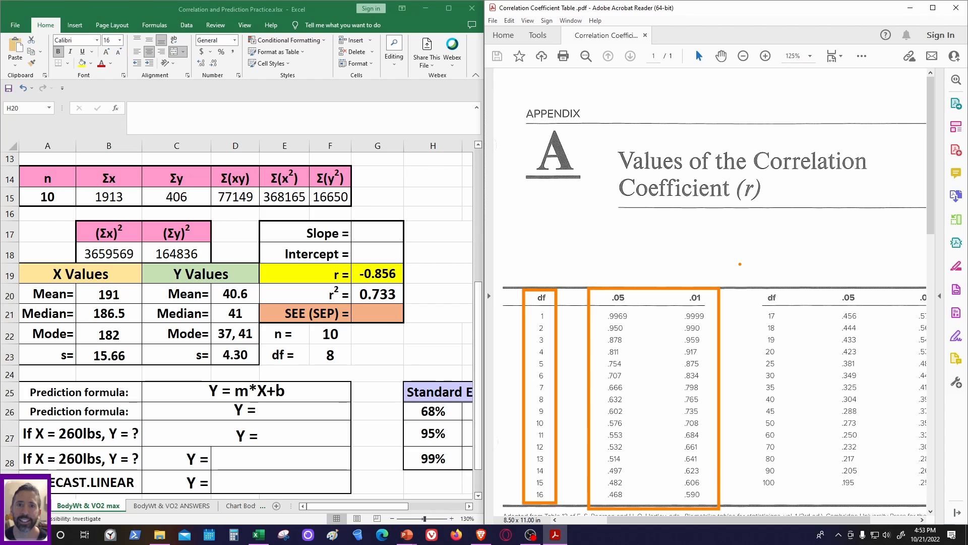
- Examine the critical values for df 8 at the .05 and .01 levels in the correlation coefficient table alongside the sheet's r and r² values
{"action": "key", "text": "e"}
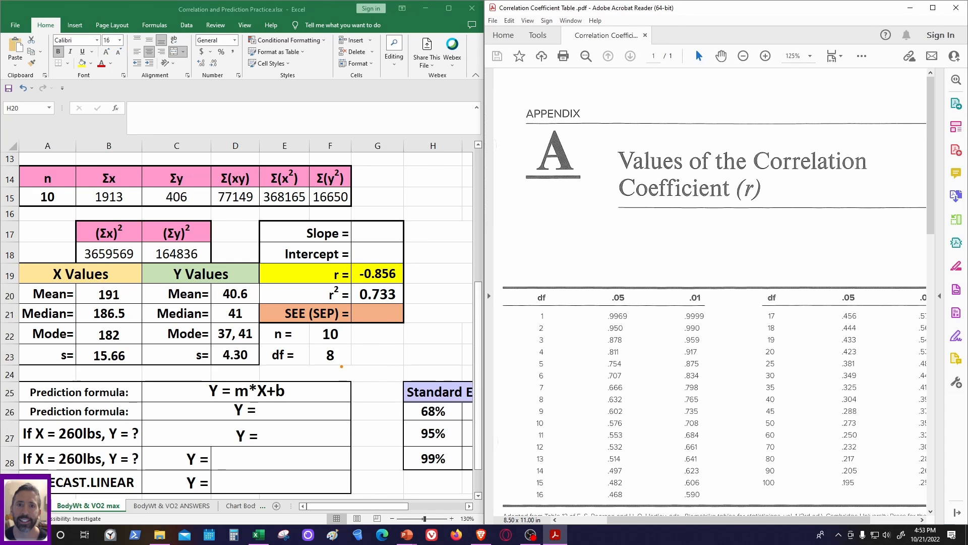
{"action": "mouse_move", "coordinate": [314, 348]}
{"action": "left_mouse_down"}
{"action": "mouse_move", "coordinate": [326, 367]}
{"action": "mouse_move", "coordinate": [349, 369]}
{"action": "left_mouse_up"}
{"action": "mouse_move", "coordinate": [526, 393]}
{"action": "left_mouse_down"}
{"action": "mouse_move", "coordinate": [532, 406]}
{"action": "mouse_move", "coordinate": [552, 400]}
{"action": "mouse_move", "coordinate": [527, 392]}
{"action": "left_mouse_up"}
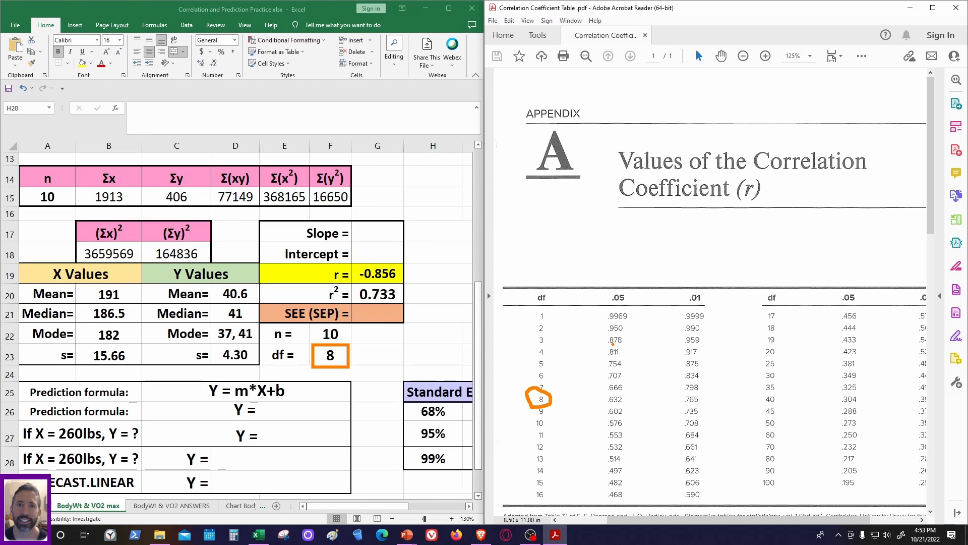
{"action": "key", "text": "e"}
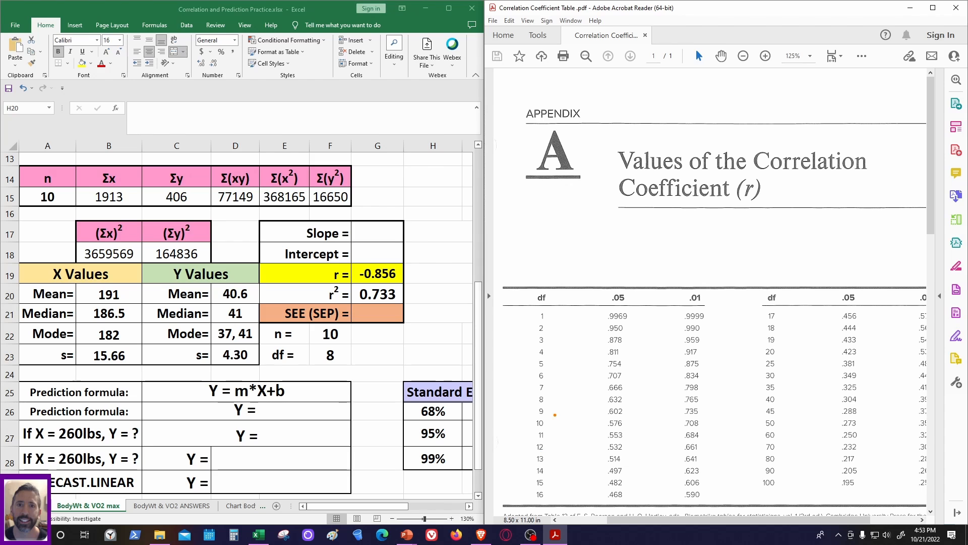
{"action": "mouse_move", "coordinate": [523, 391]}
{"action": "left_mouse_down"}
{"action": "mouse_move", "coordinate": [551, 409]}
{"action": "mouse_move", "coordinate": [700, 408]}
{"action": "left_mouse_up"}
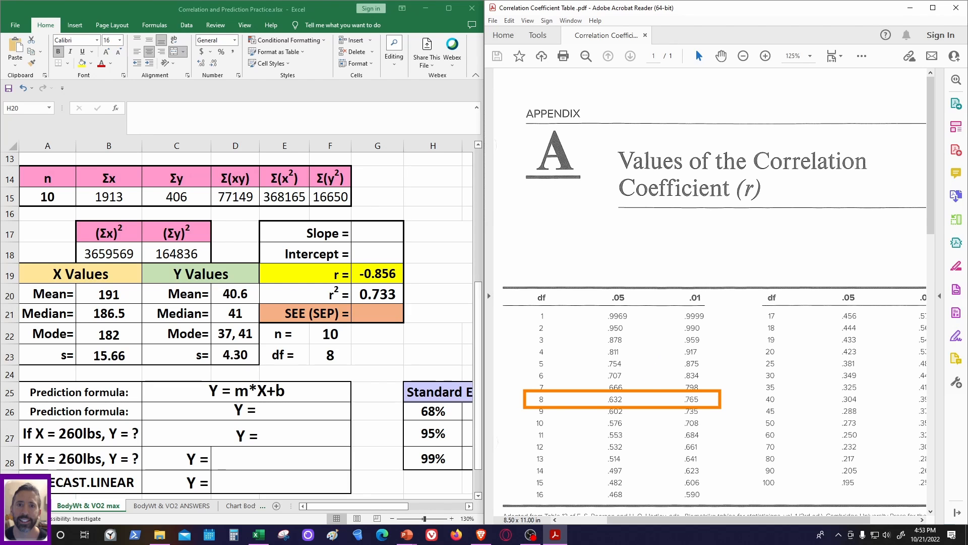
{"action": "left_click_drag", "start_coordinate": [406, 274], "coordinate": [534, 273]}
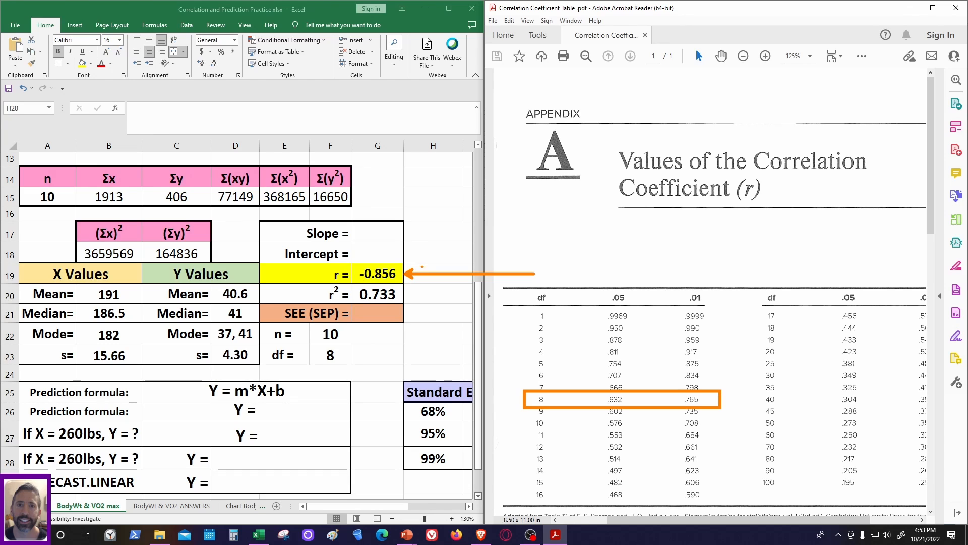
{"action": "left_click_drag", "start_coordinate": [408, 294], "coordinate": [524, 294]}
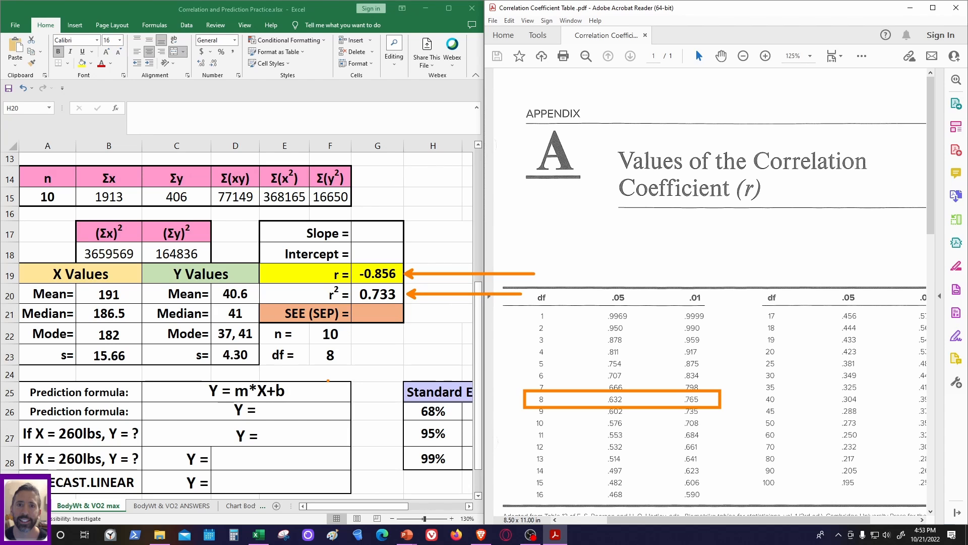